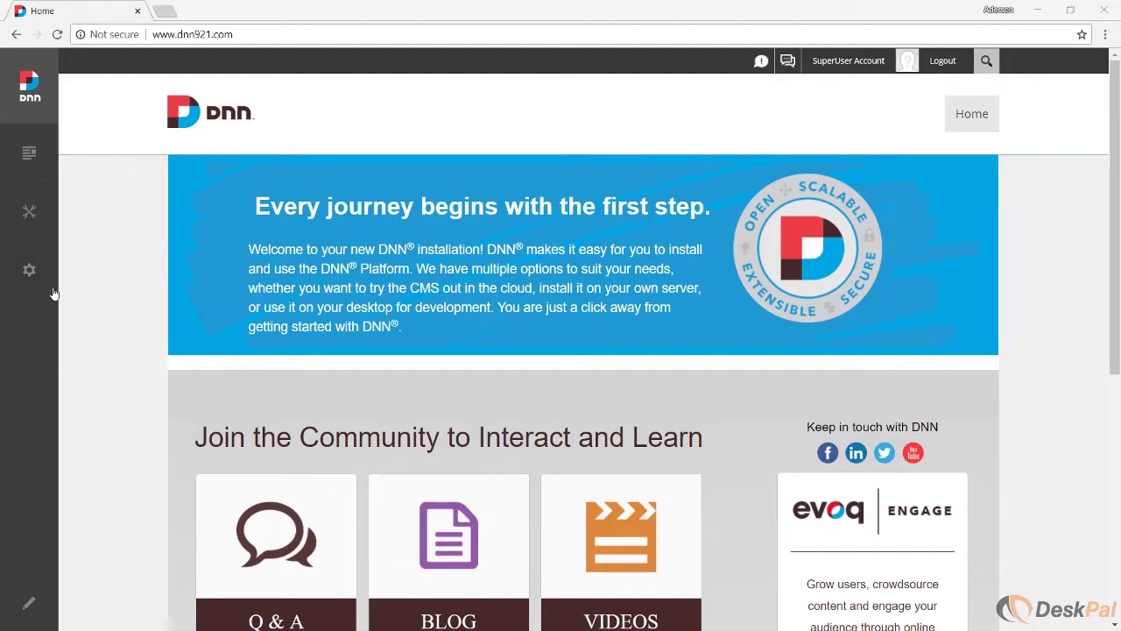
- Review the site's Default Pages assignments in Site Settings and close without changes
{"action": "mouse_move", "coordinate": [46, 279]}
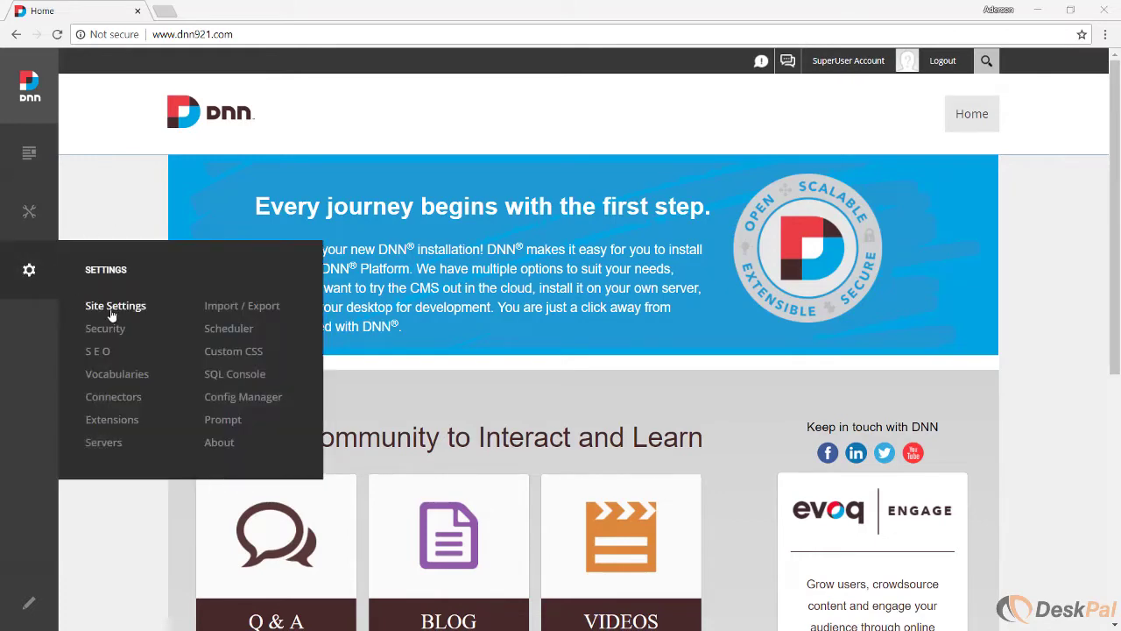
{"action": "left_click", "coordinate": [109, 311]}
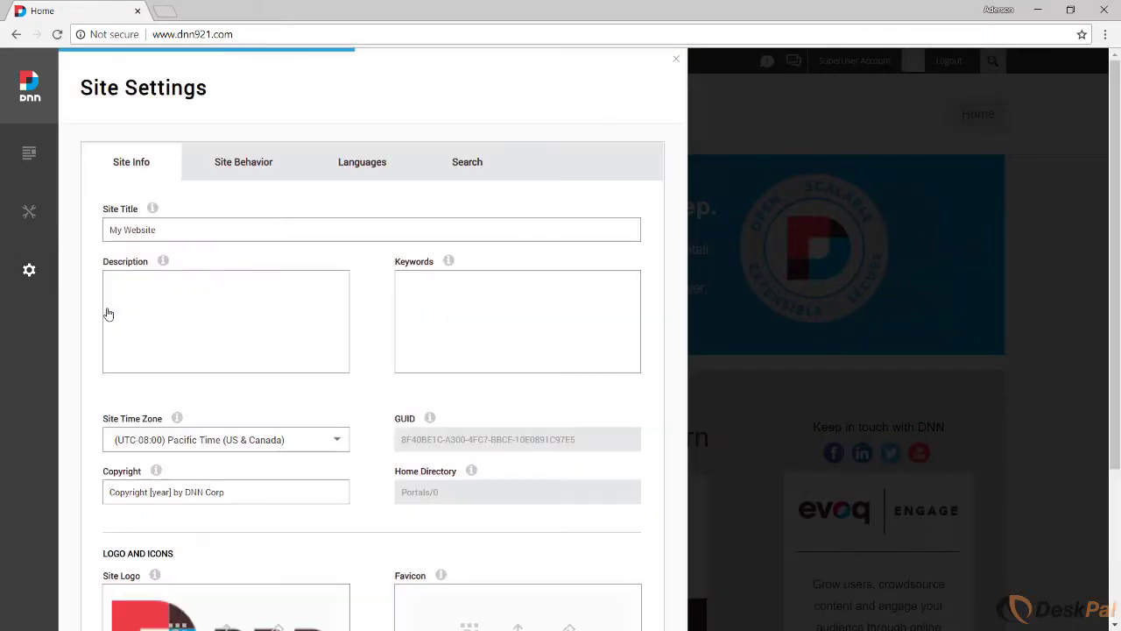
{"action": "left_click", "coordinate": [247, 172]}
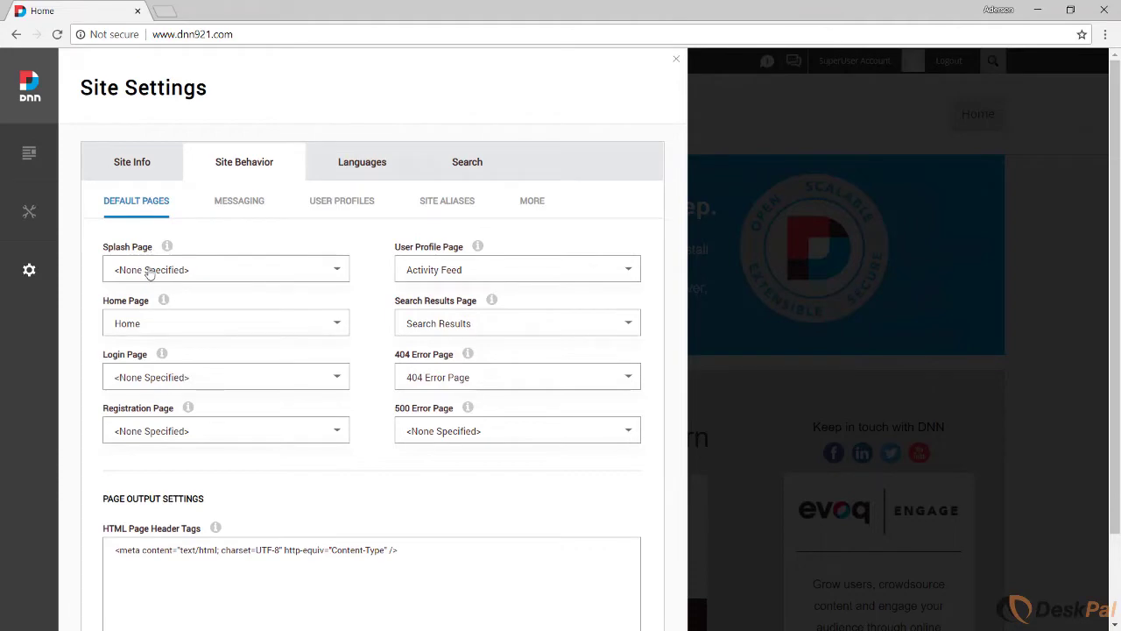
{"action": "left_click", "coordinate": [709, 100]}
- Select Welcome Page in the Pages list and view it on the live site
{"action": "mouse_move", "coordinate": [28, 152]}
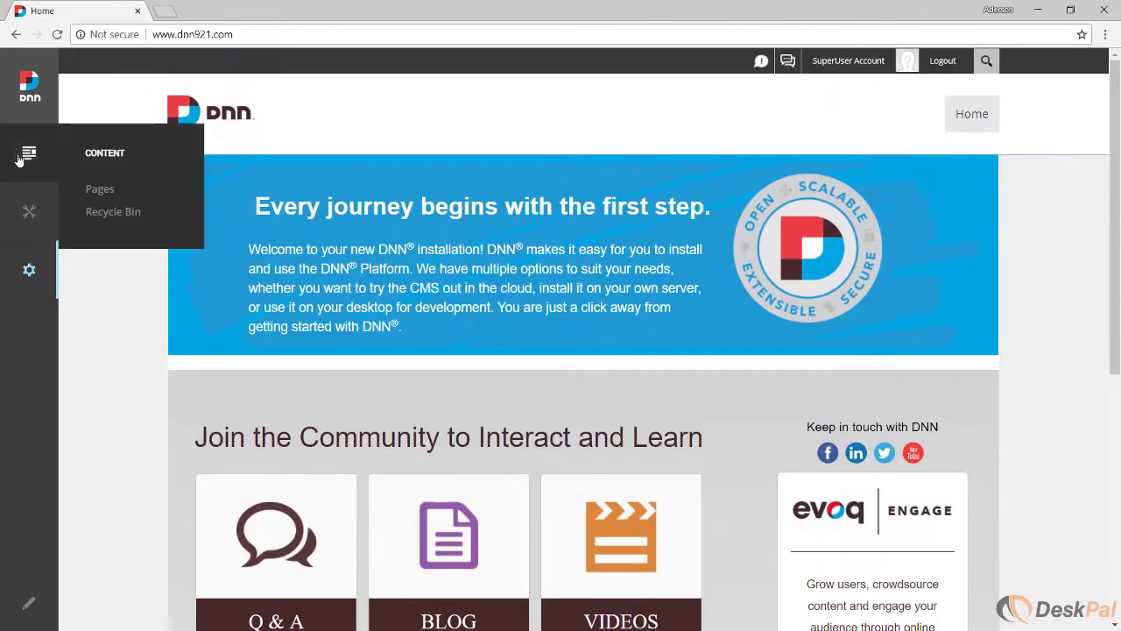
{"action": "left_click", "coordinate": [103, 198]}
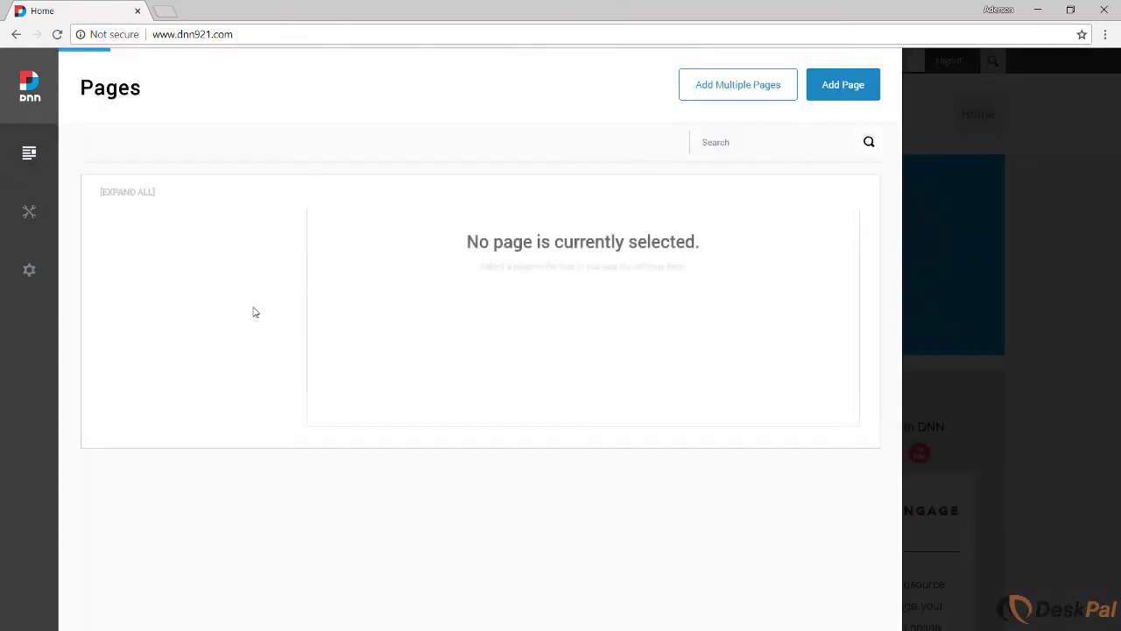
{"action": "right_click", "coordinate": [184, 309]}
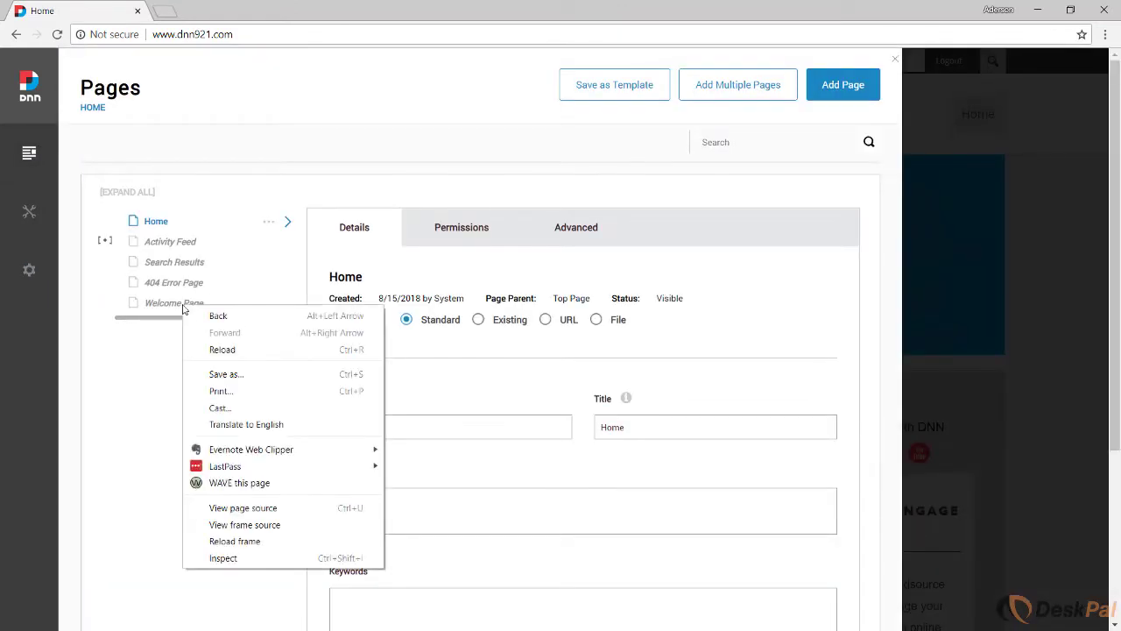
{"action": "left_click", "coordinate": [174, 303]}
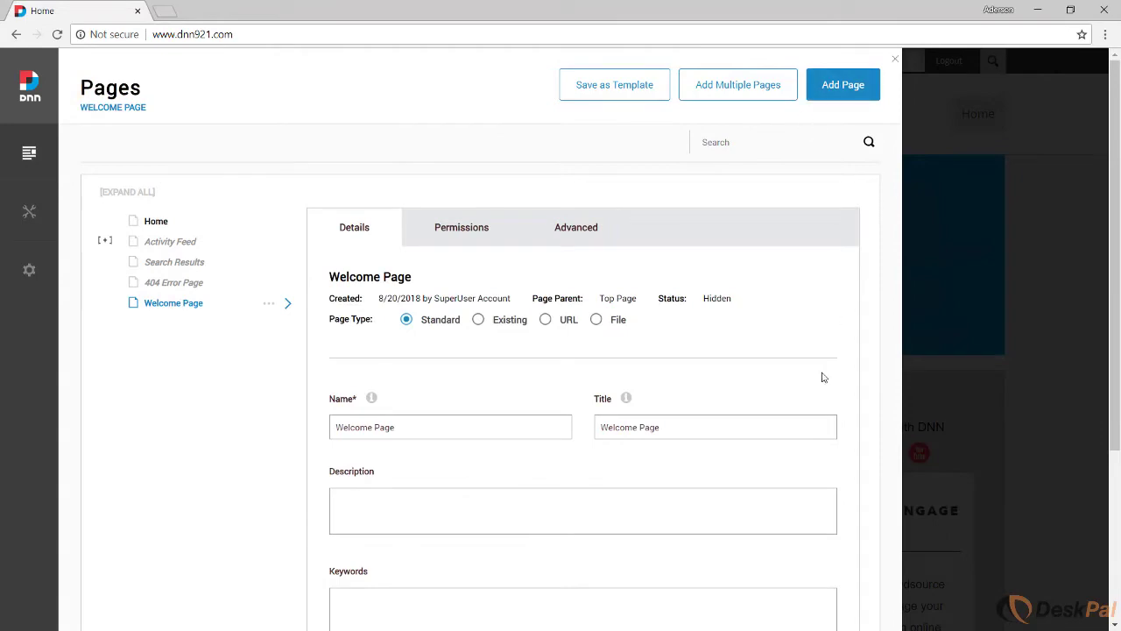
{"action": "scroll", "coordinate": [807, 411], "scroll_direction": "down", "scroll_amount": 3}
{"action": "scroll", "coordinate": [663, 500], "scroll_direction": "up", "scroll_amount": 3}
{"action": "left_click", "coordinate": [268, 303]}
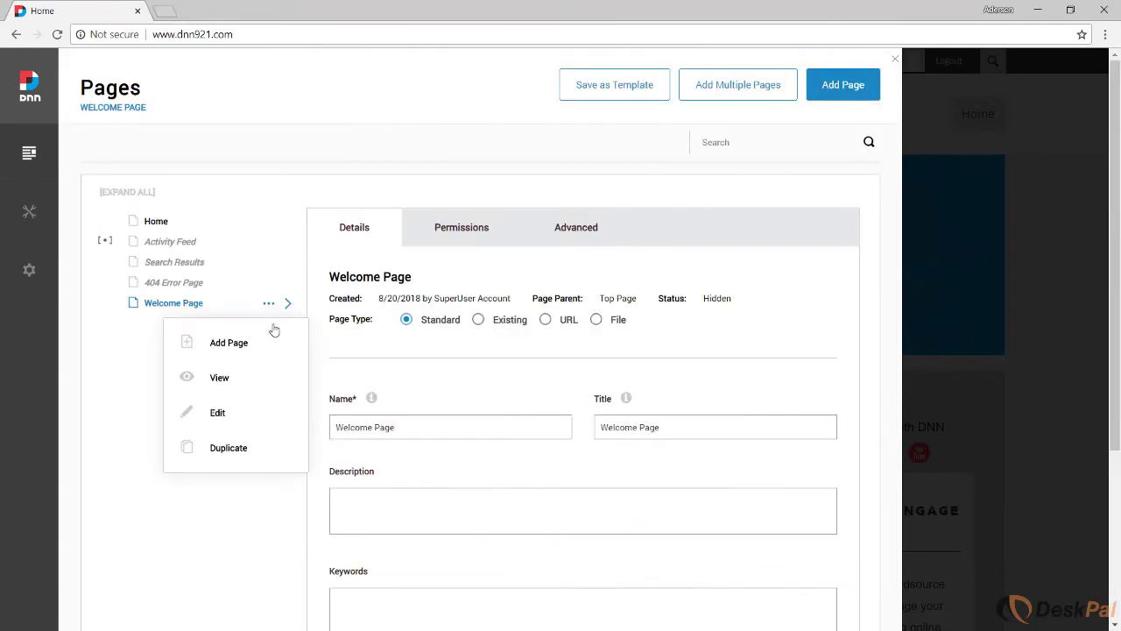
{"action": "left_click", "coordinate": [250, 376]}
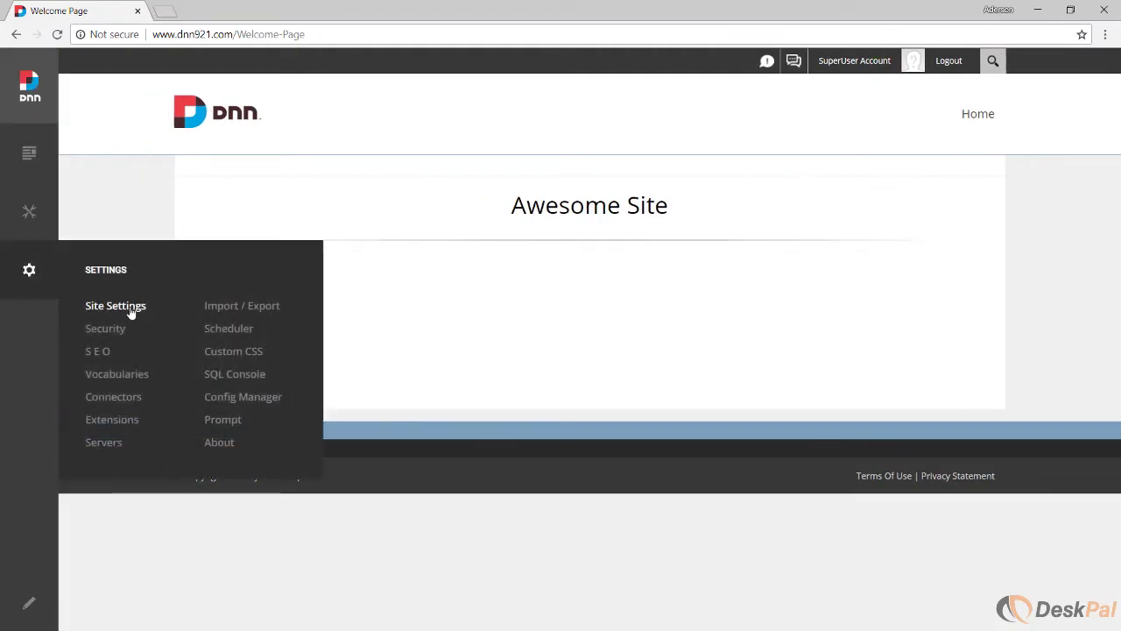
- Set the Default Pages Splash Page to Welcome Page and save the site settings
{"action": "left_click", "coordinate": [132, 311]}
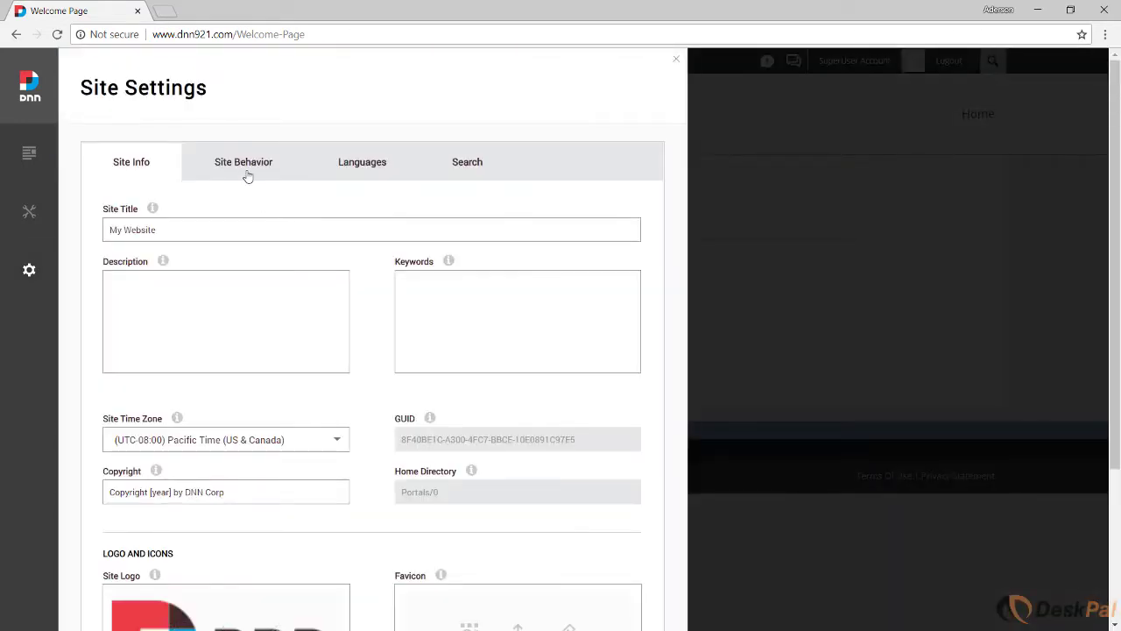
{"action": "left_click", "coordinate": [246, 167]}
{"action": "left_click", "coordinate": [175, 273]}
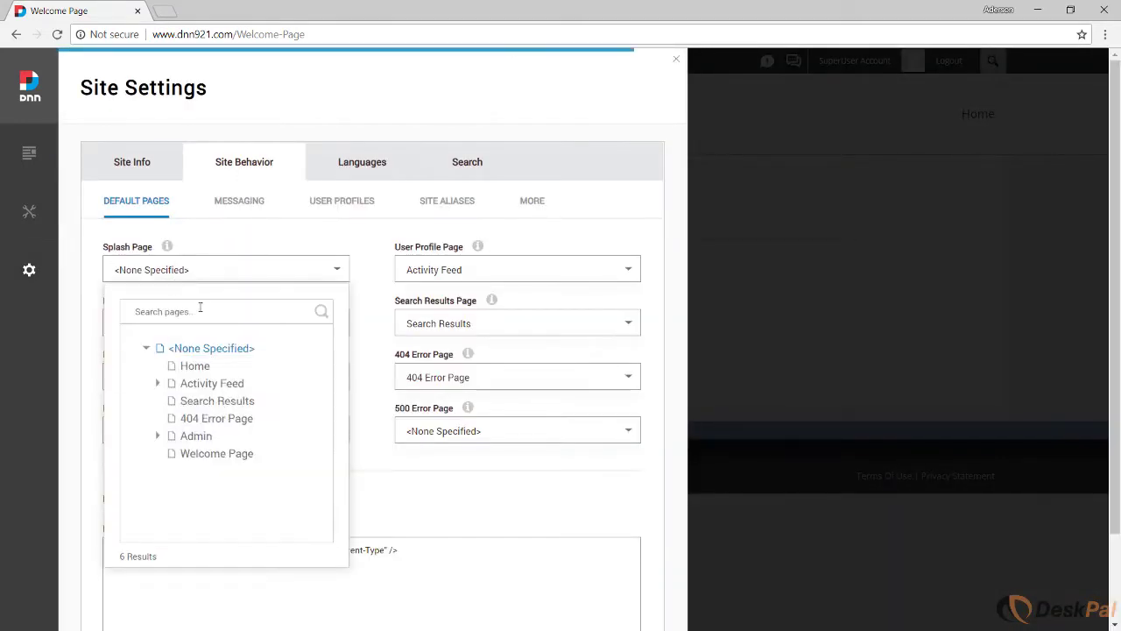
{"action": "left_click", "coordinate": [215, 453]}
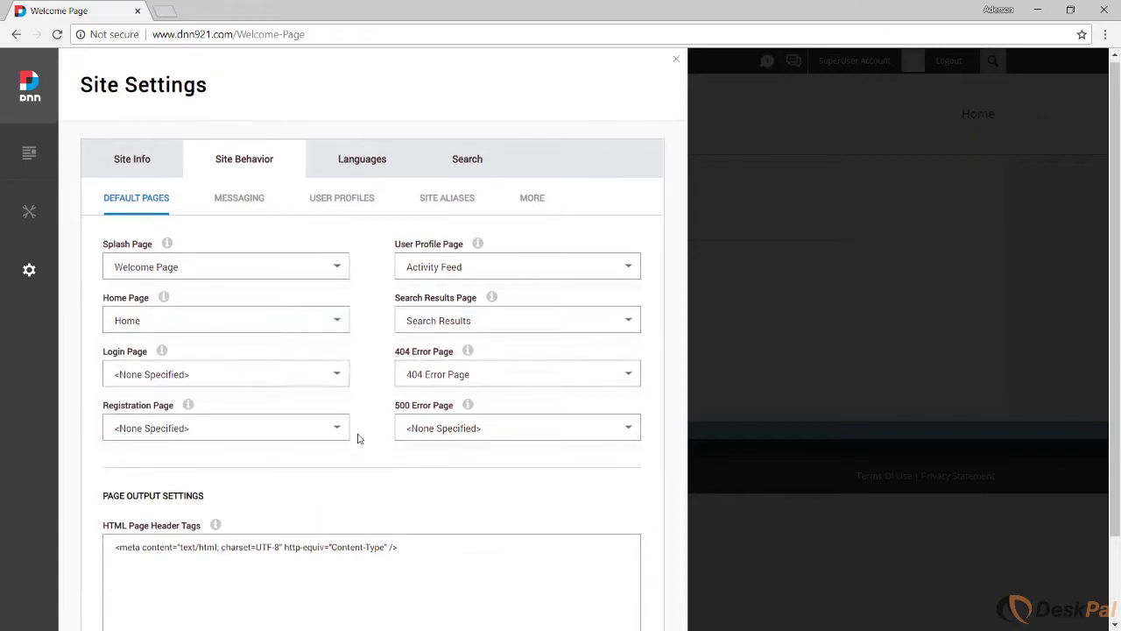
{"action": "scroll", "coordinate": [358, 438], "scroll_direction": "down", "scroll_amount": 2}
{"action": "left_click", "coordinate": [403, 581]}
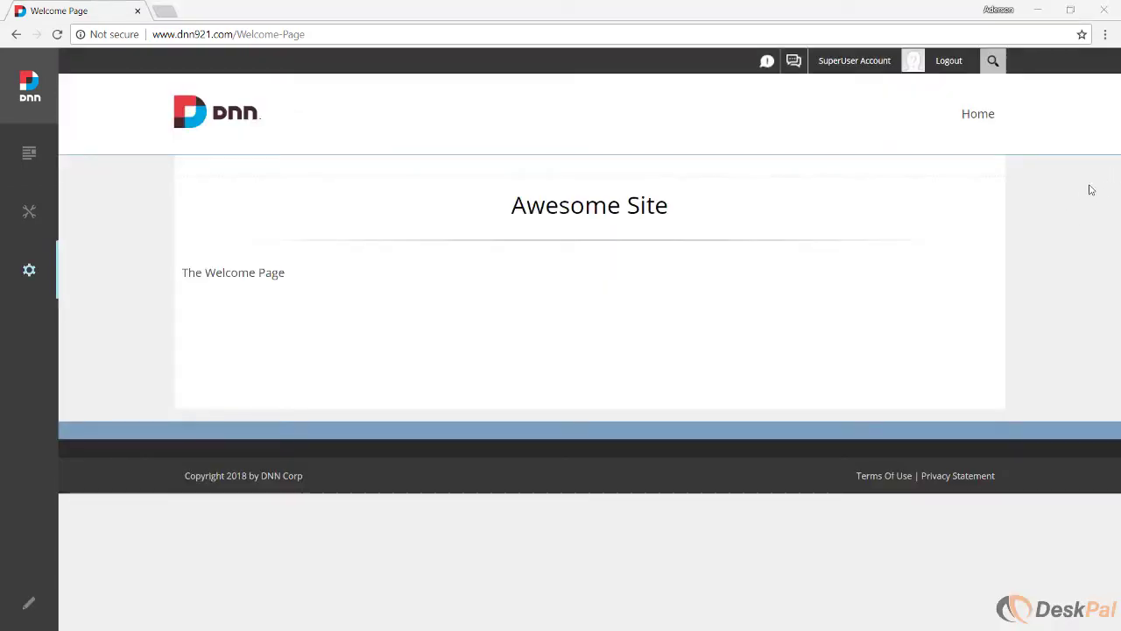
{"action": "left_click", "coordinate": [1105, 35]}
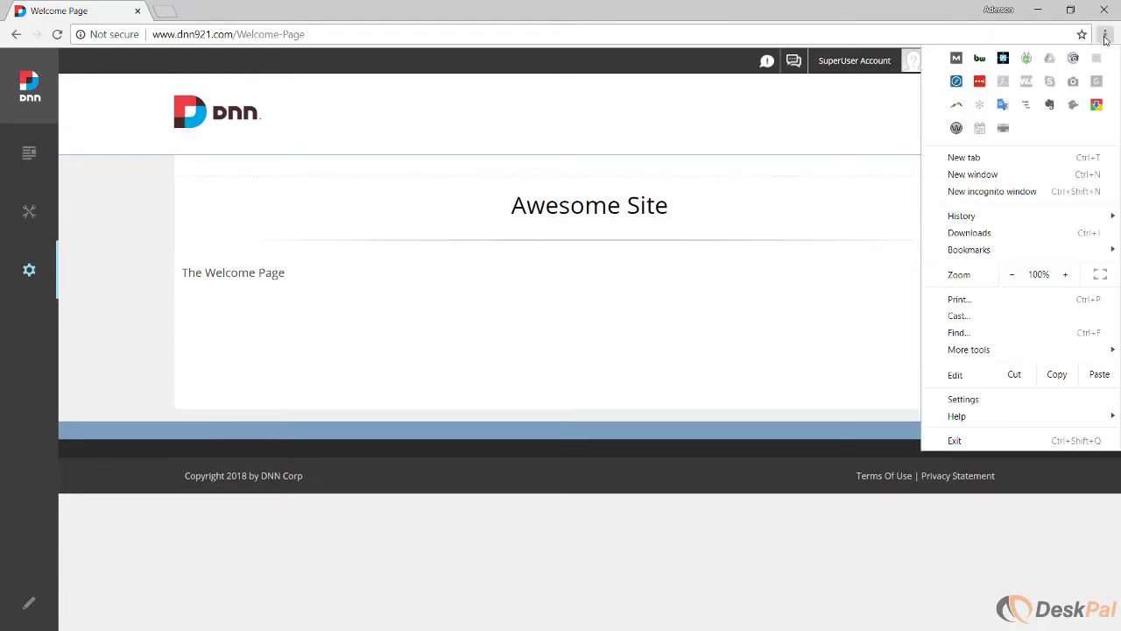
{"action": "left_click", "coordinate": [1035, 192]}
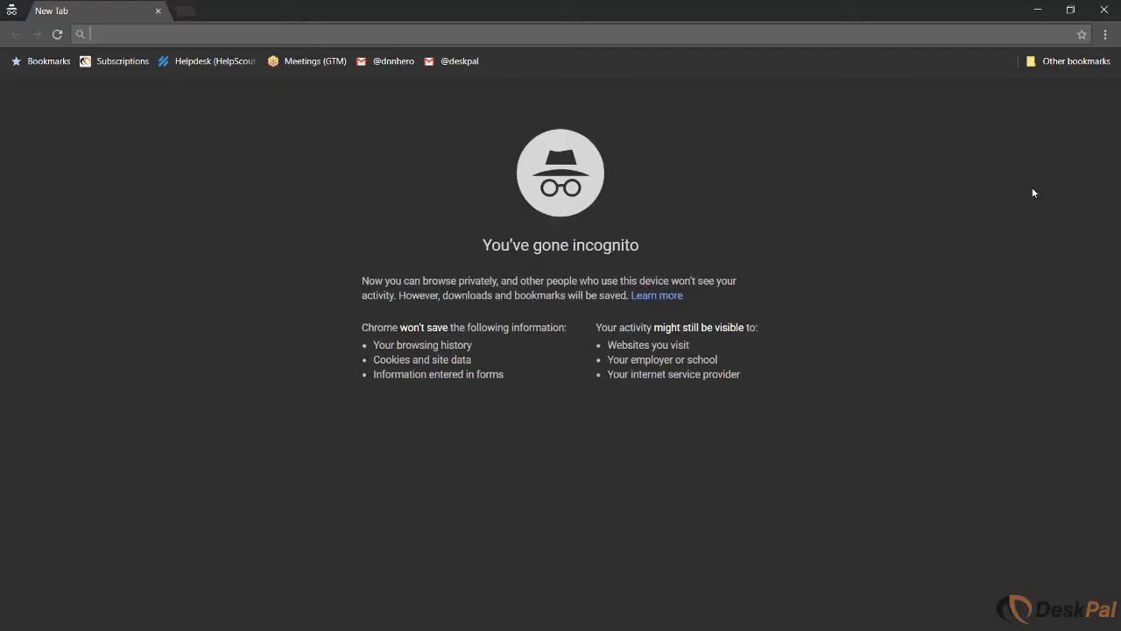
{"action": "type", "text": "www.dnn921.com/"}
{"action": "key", "text": "Return"}
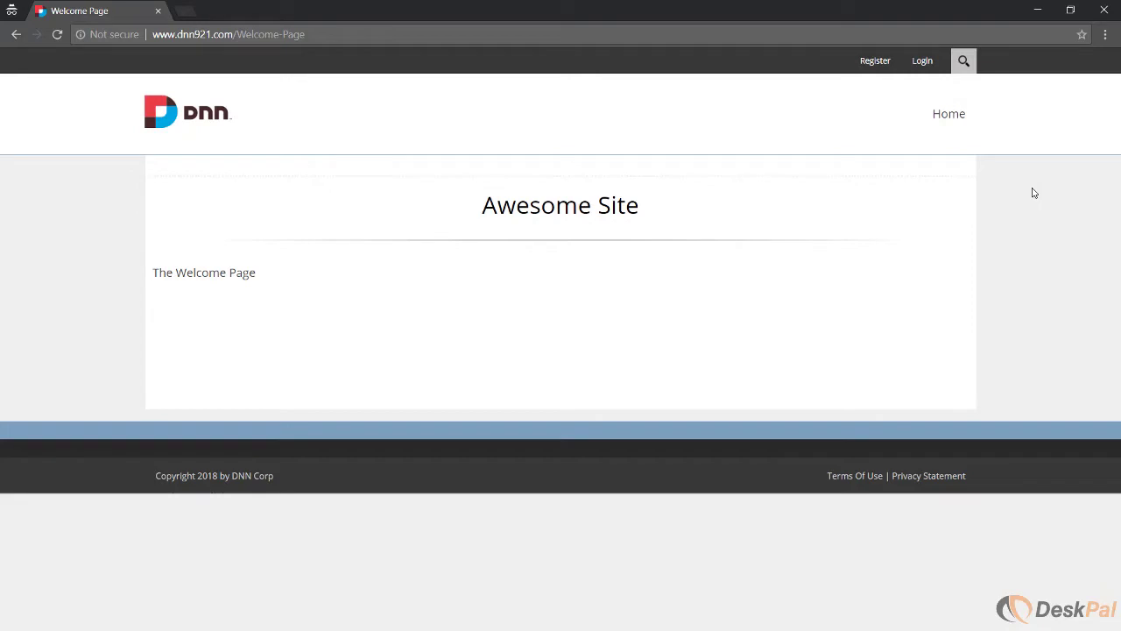
{"action": "left_click", "coordinate": [309, 34]}
{"action": "key", "text": "ctrl+c"}
{"action": "key", "text": "ctrl+t"}
{"action": "key", "text": "ctrl+v"}
{"action": "key", "text": "ctrl+shift+Left"}
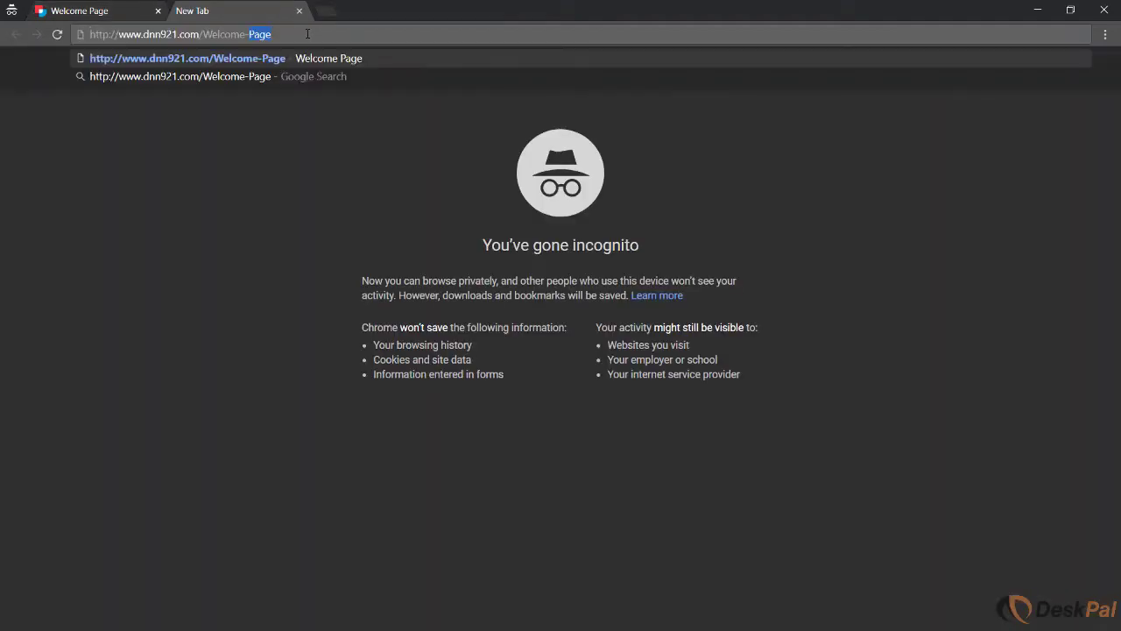
{"action": "key", "text": "ctrl+shift+Left"}
{"action": "key", "text": "BackSpace"}
{"action": "key", "text": "Return"}
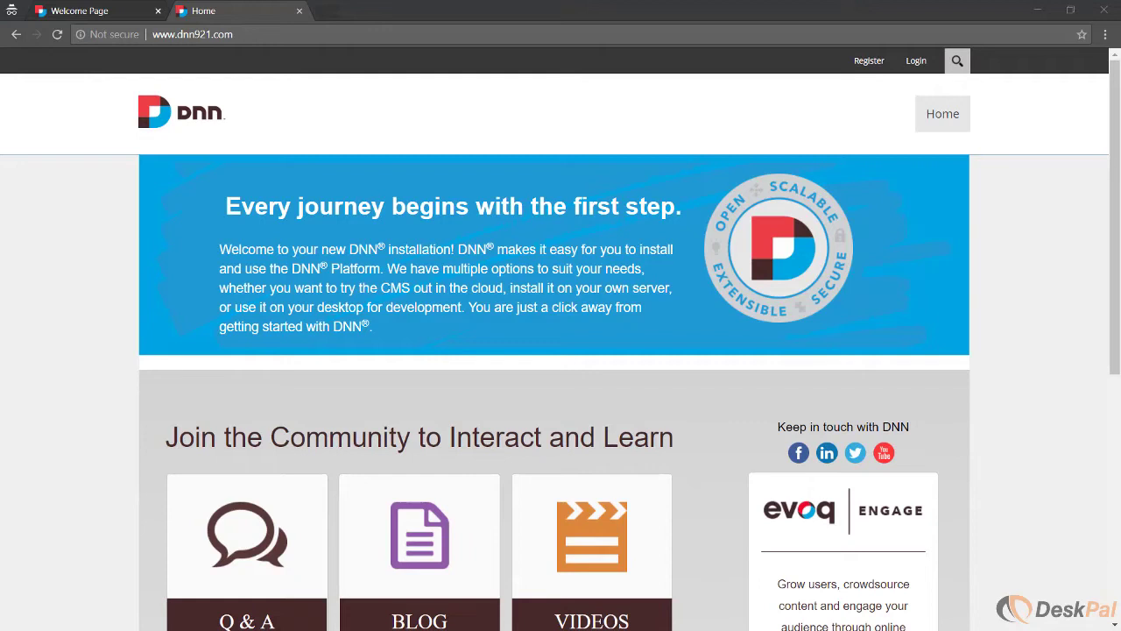
{"action": "left_click", "coordinate": [1103, 10]}
{"action": "left_click", "coordinate": [1105, 34]}
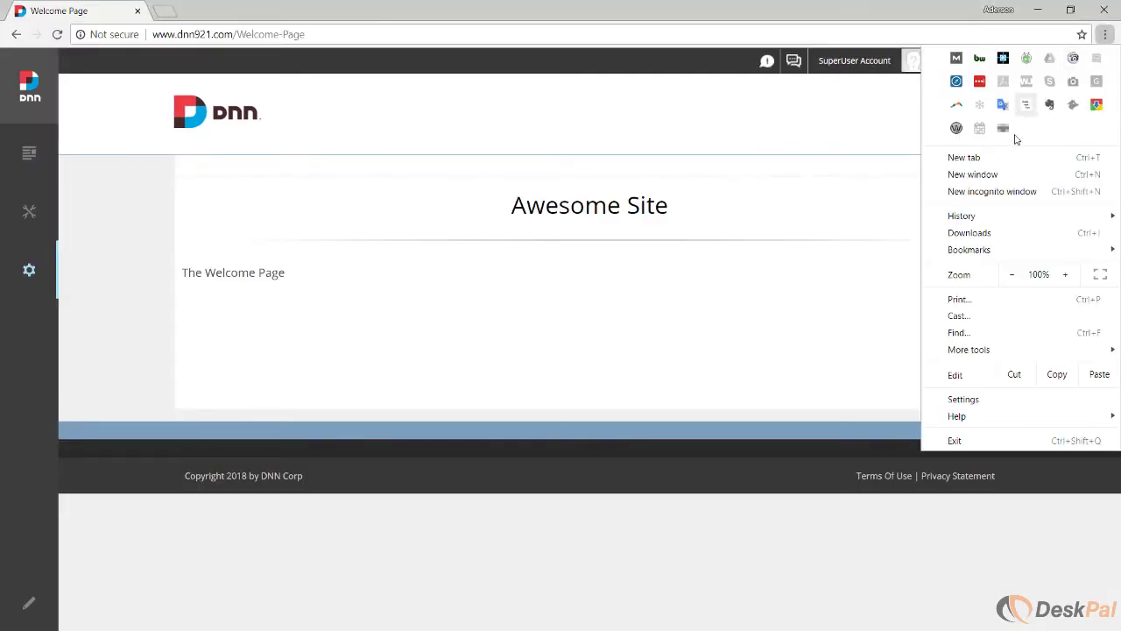
{"action": "left_click", "coordinate": [1027, 190]}
{"action": "key", "text": "ctrl+v"}
{"action": "key", "text": "Return"}
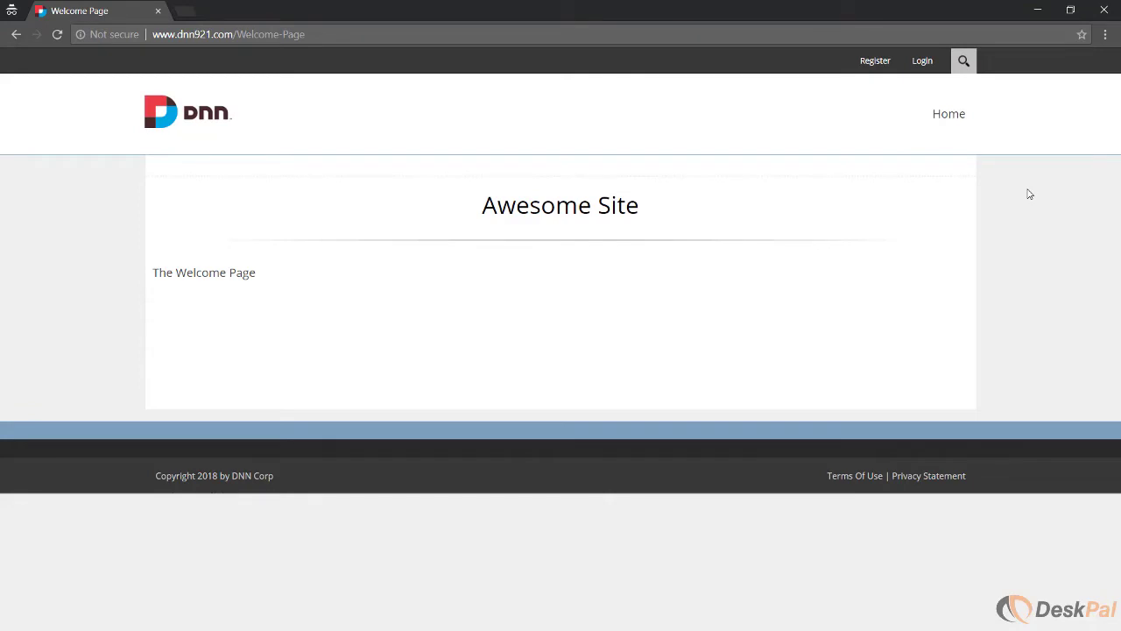
{"action": "key", "text": "alt+Tab"}
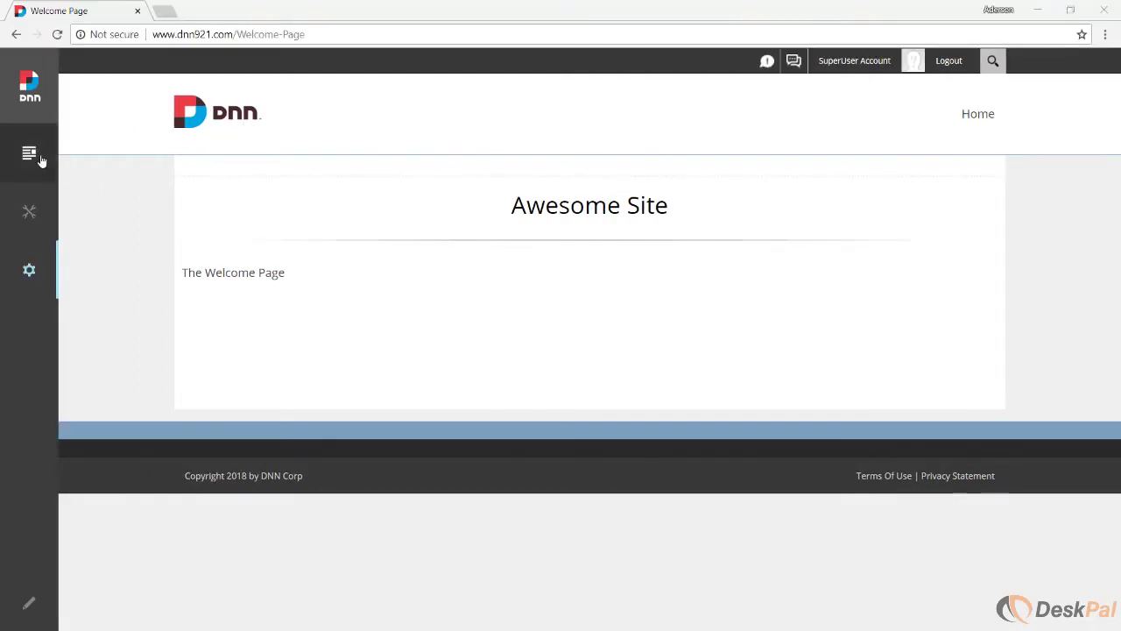
- Clear the Splash Page, set Home Page to Welcome Page, and save the Default Pages
{"action": "mouse_move", "coordinate": [27, 273]}
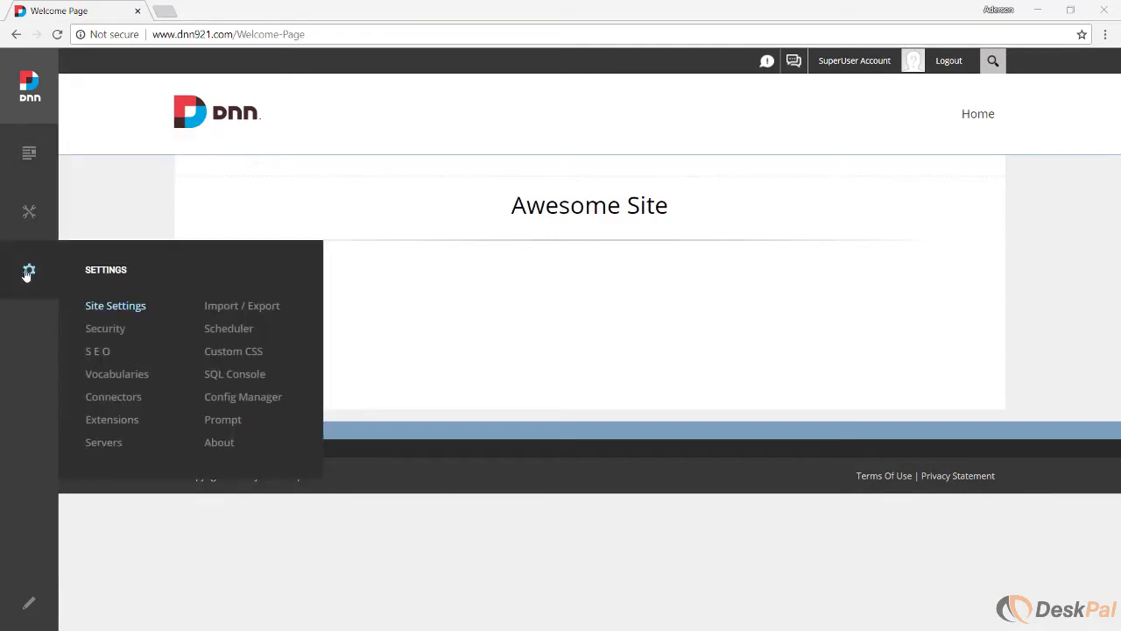
{"action": "left_click", "coordinate": [116, 308]}
{"action": "left_click", "coordinate": [248, 168]}
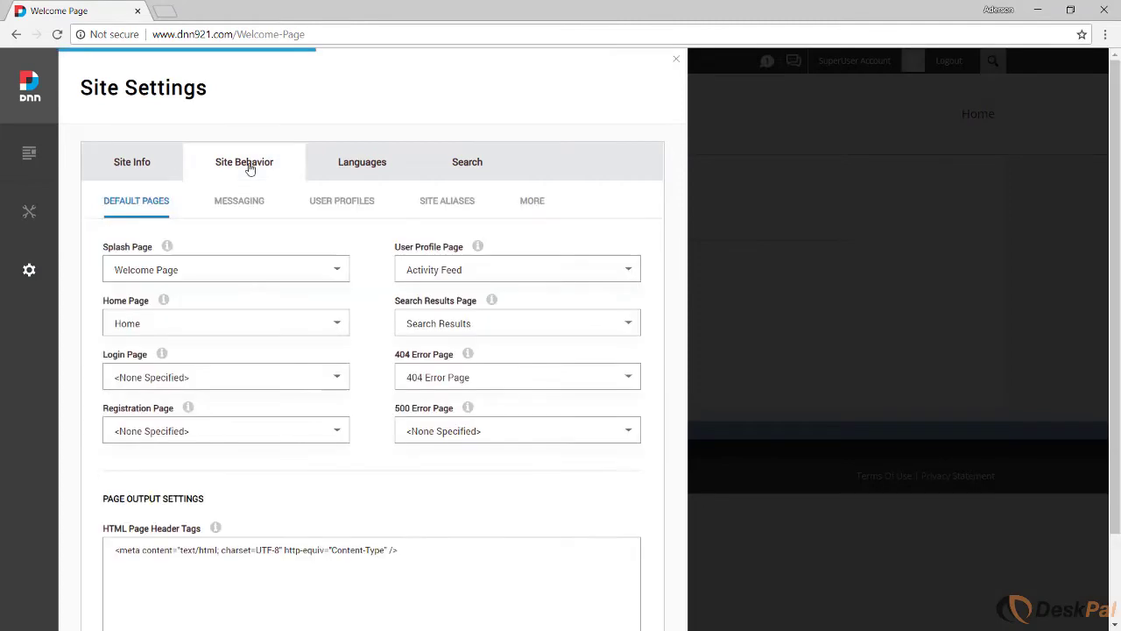
{"action": "left_click", "coordinate": [154, 276]}
{"action": "left_click", "coordinate": [187, 349]}
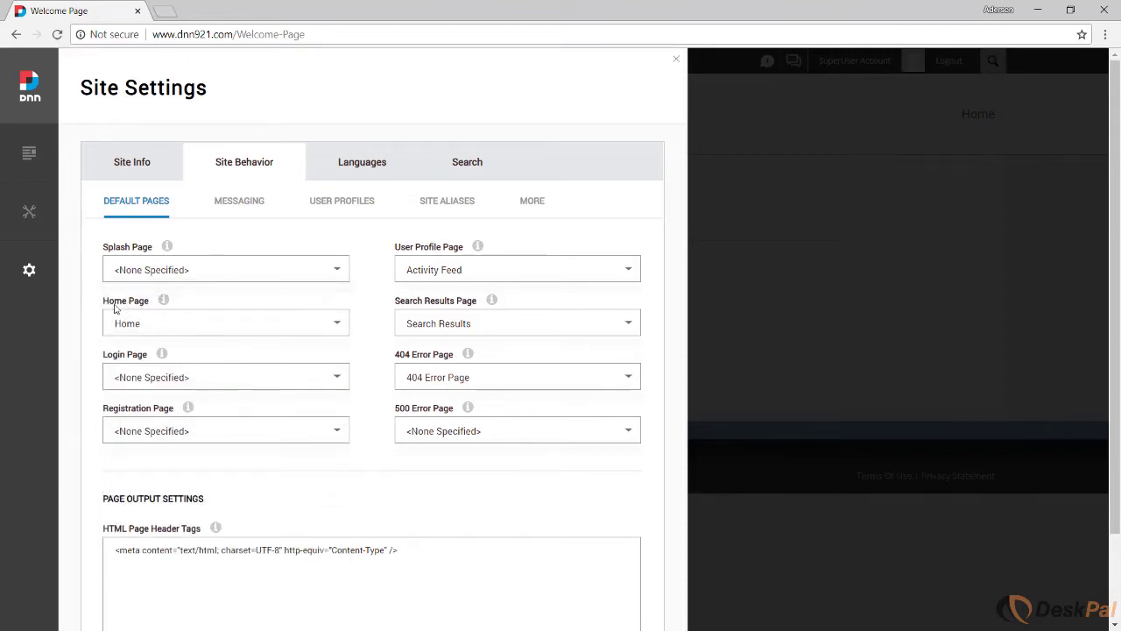
{"action": "left_click", "coordinate": [159, 322]}
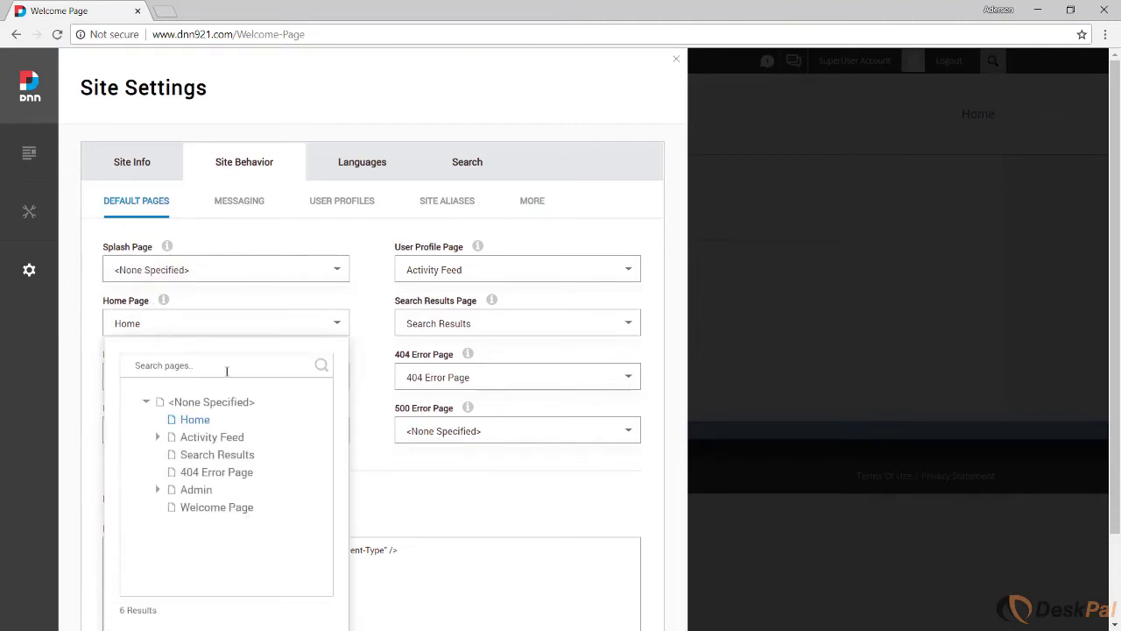
{"action": "left_click", "coordinate": [221, 513]}
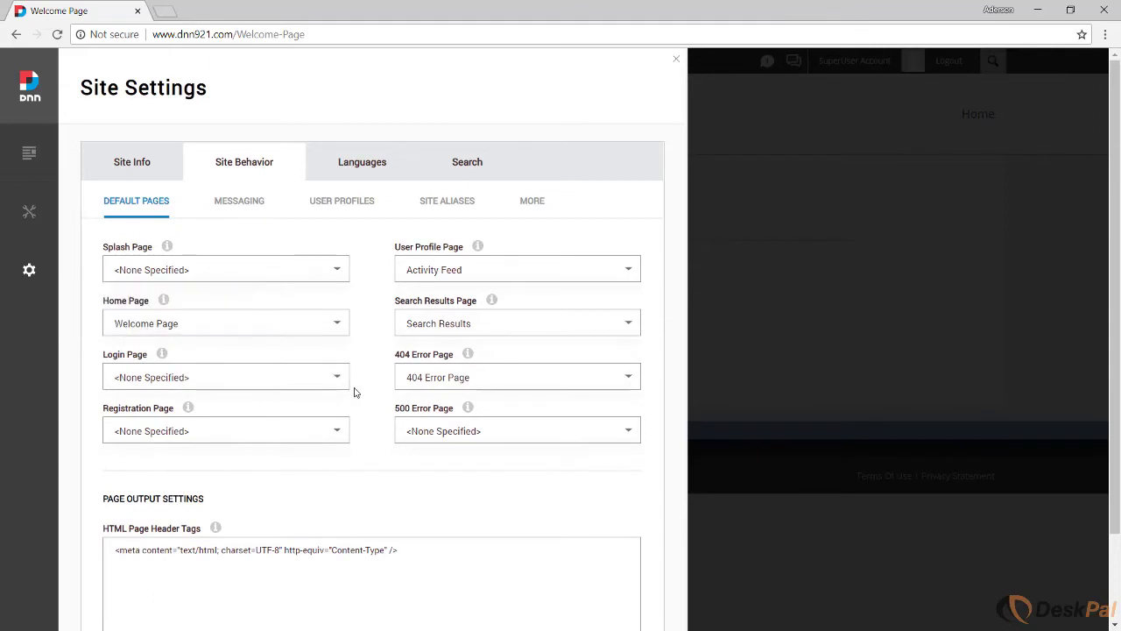
{"action": "scroll", "coordinate": [380, 420], "scroll_direction": "down", "scroll_amount": 2}
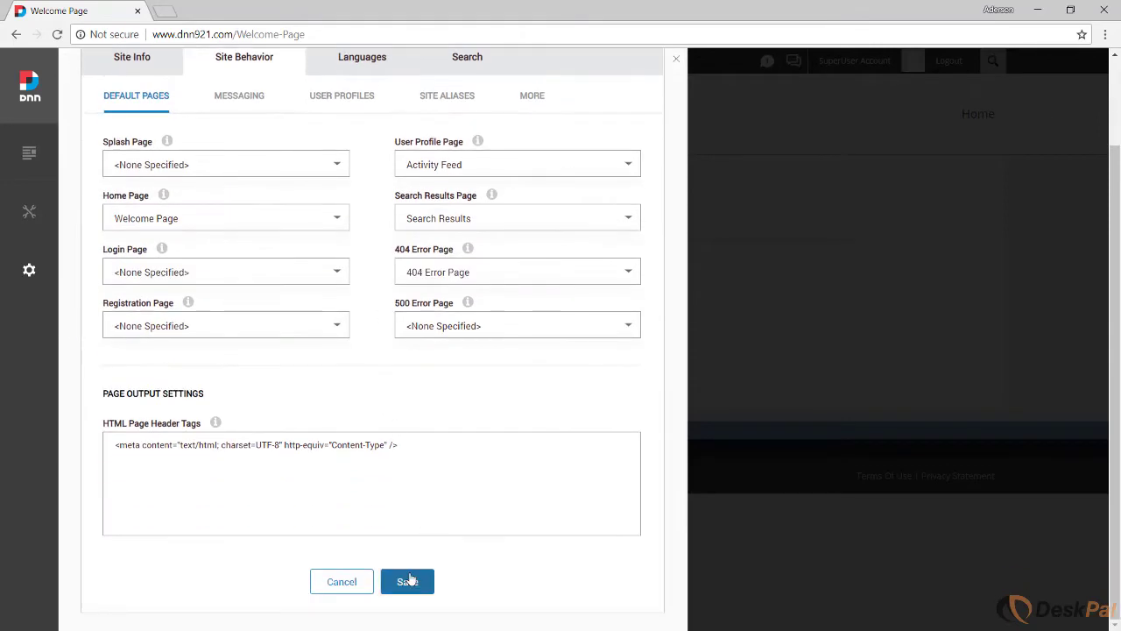
{"action": "left_click", "coordinate": [408, 581]}
{"action": "left_click", "coordinate": [238, 35]}
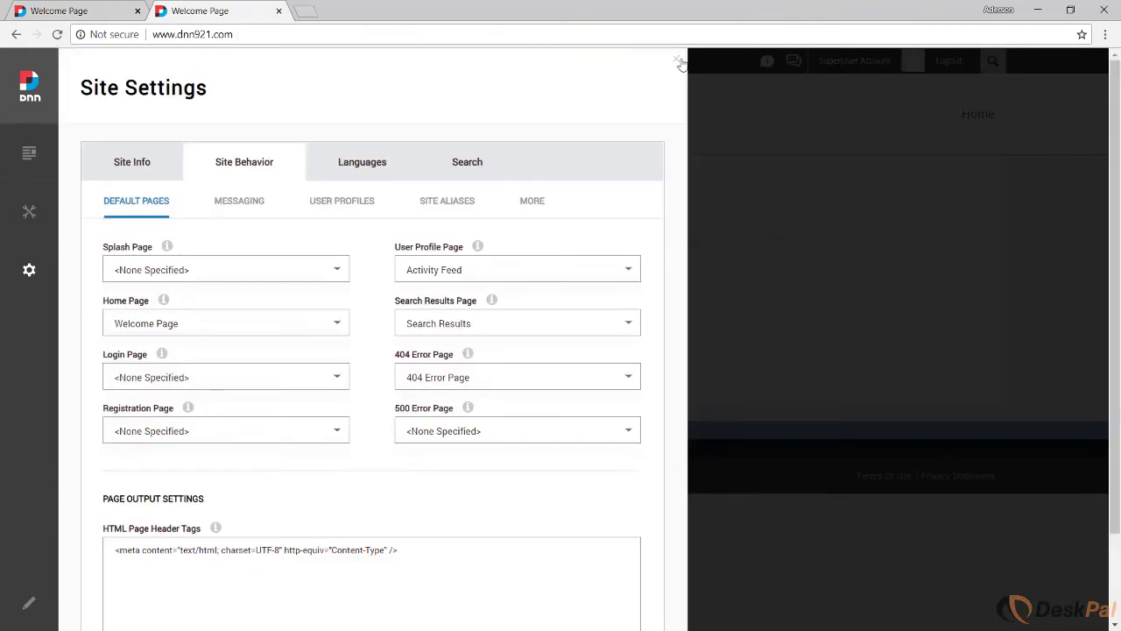
{"action": "left_click", "coordinate": [678, 63]}
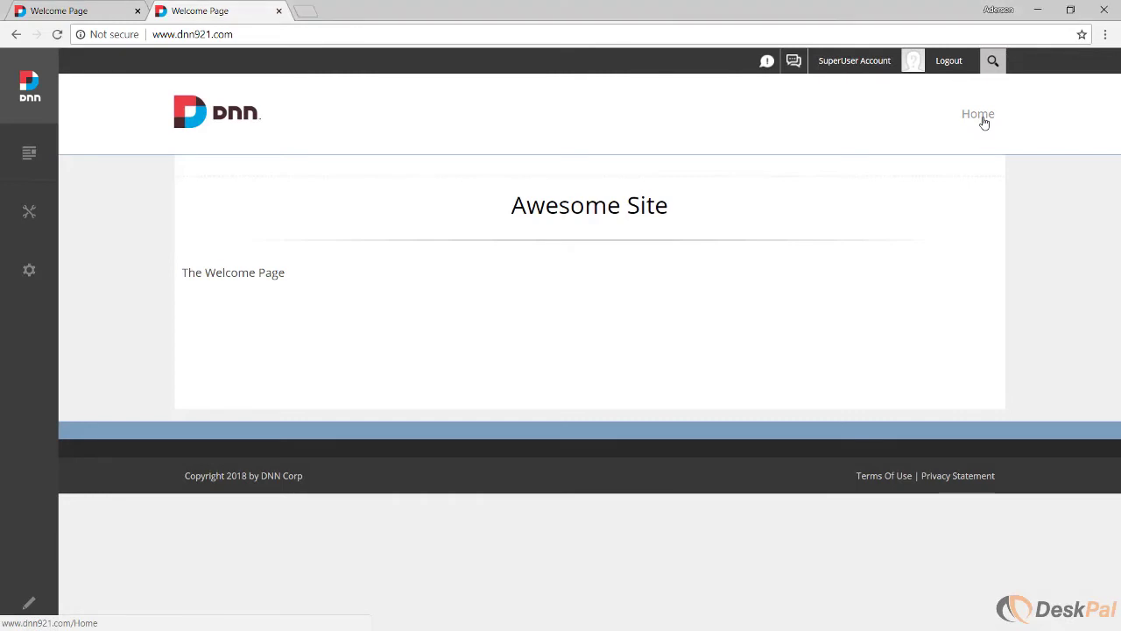
{"action": "left_click", "coordinate": [982, 121]}
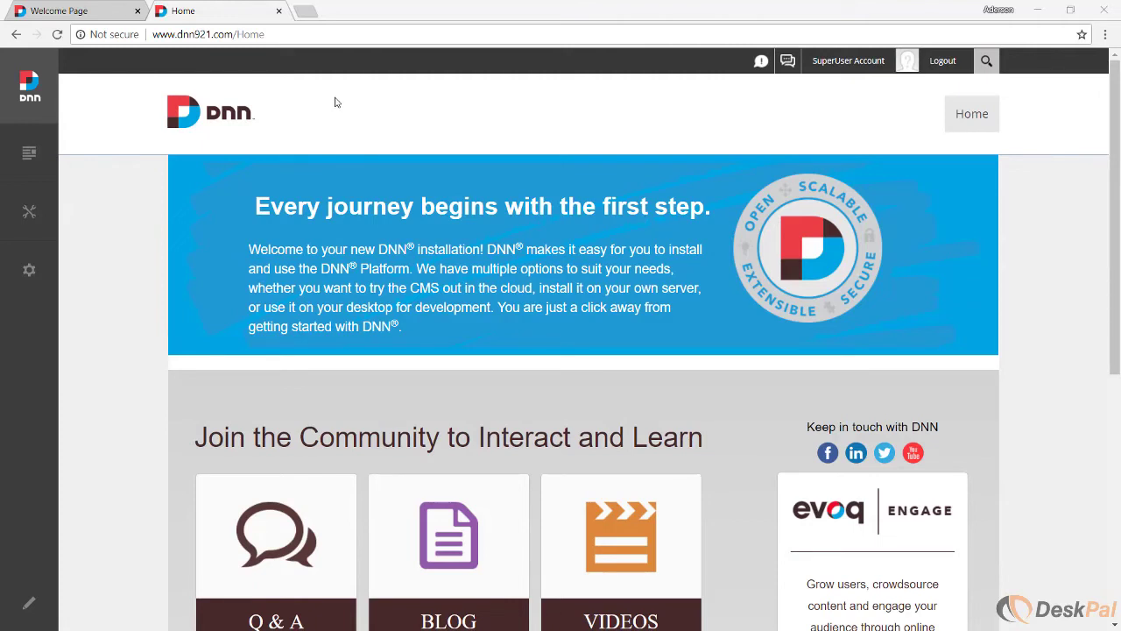
{"action": "left_click", "coordinate": [258, 35]}
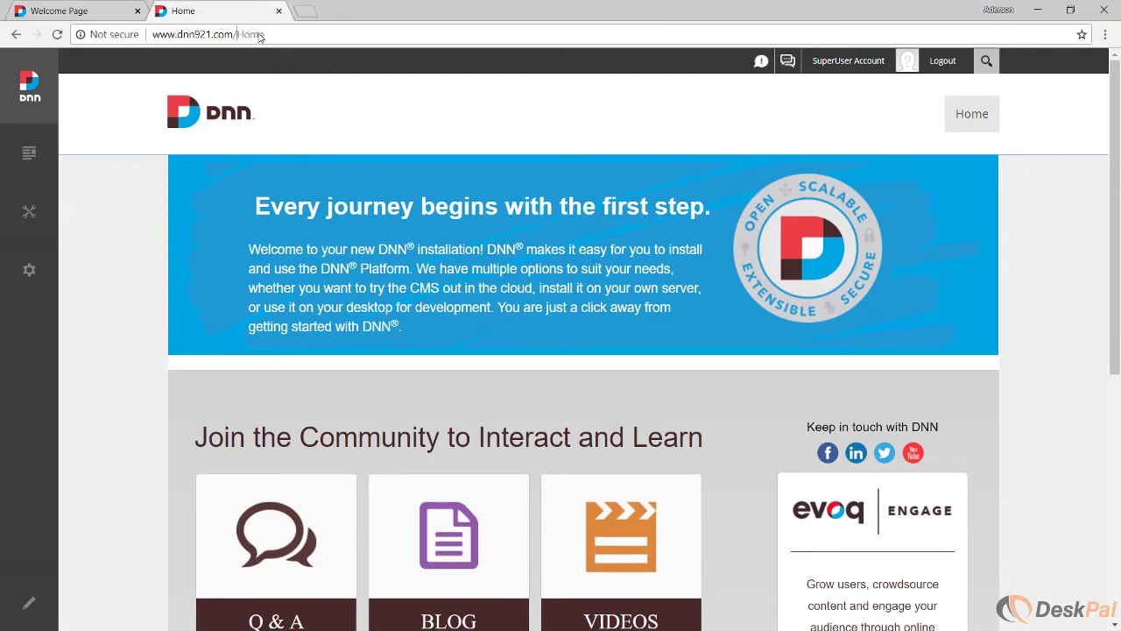
{"action": "double_click", "coordinate": [258, 33]}
{"action": "key", "text": "BackSpace"}
{"action": "key", "text": "Return"}
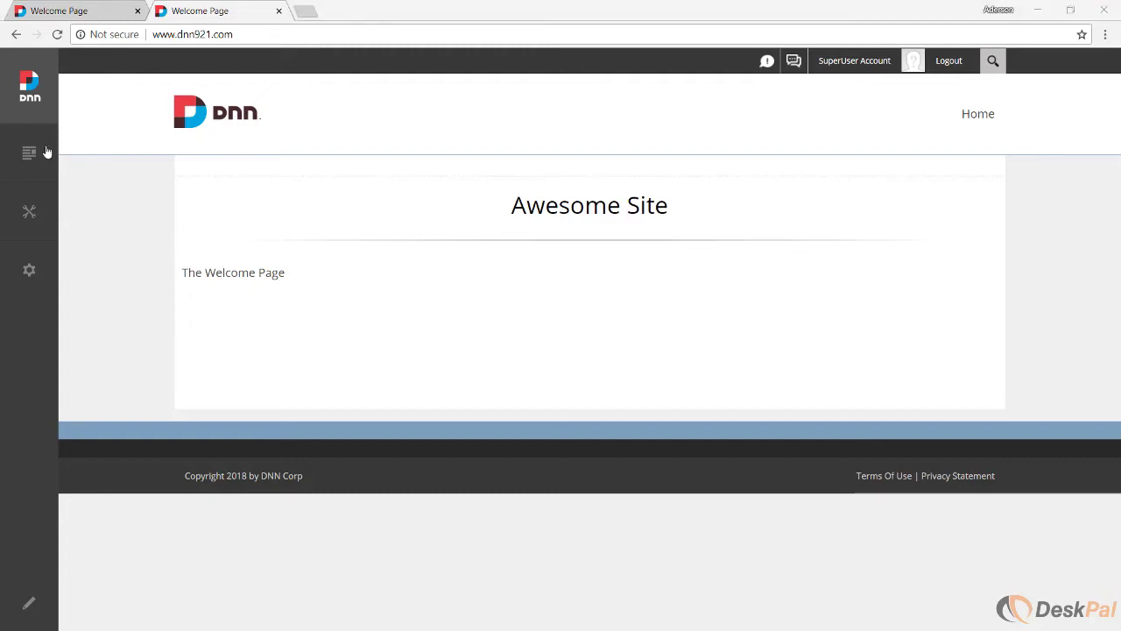
- Set Splash Page to Welcome Page and Home Page back to Home, then save
{"action": "mouse_move", "coordinate": [30, 290]}
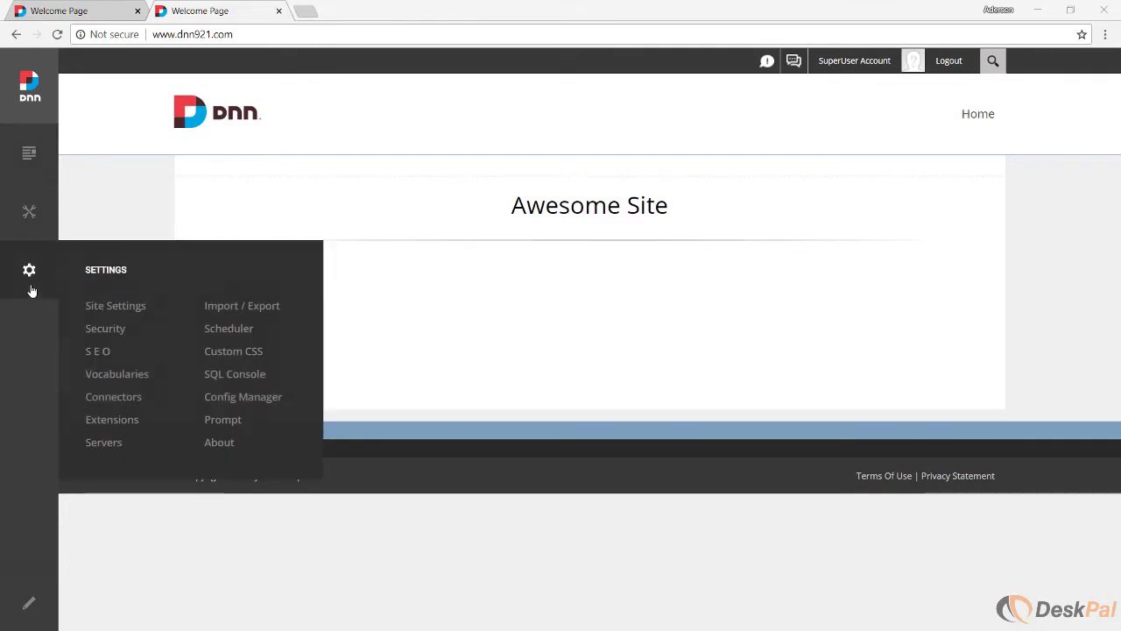
{"action": "left_click", "coordinate": [110, 306]}
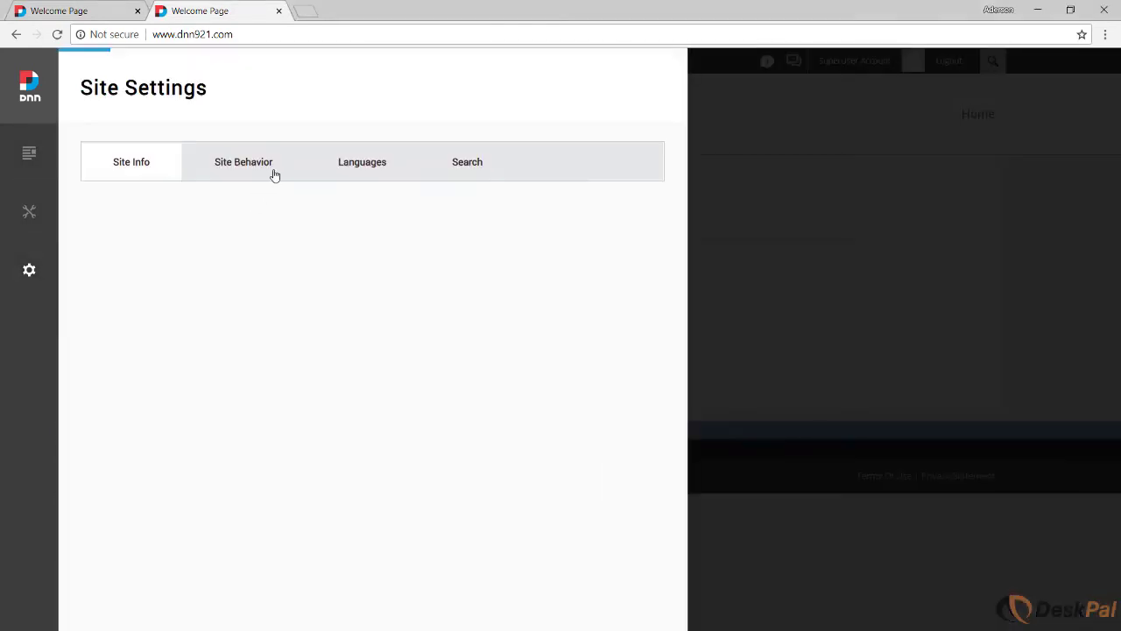
{"action": "left_click", "coordinate": [243, 160]}
{"action": "left_click", "coordinate": [196, 269]}
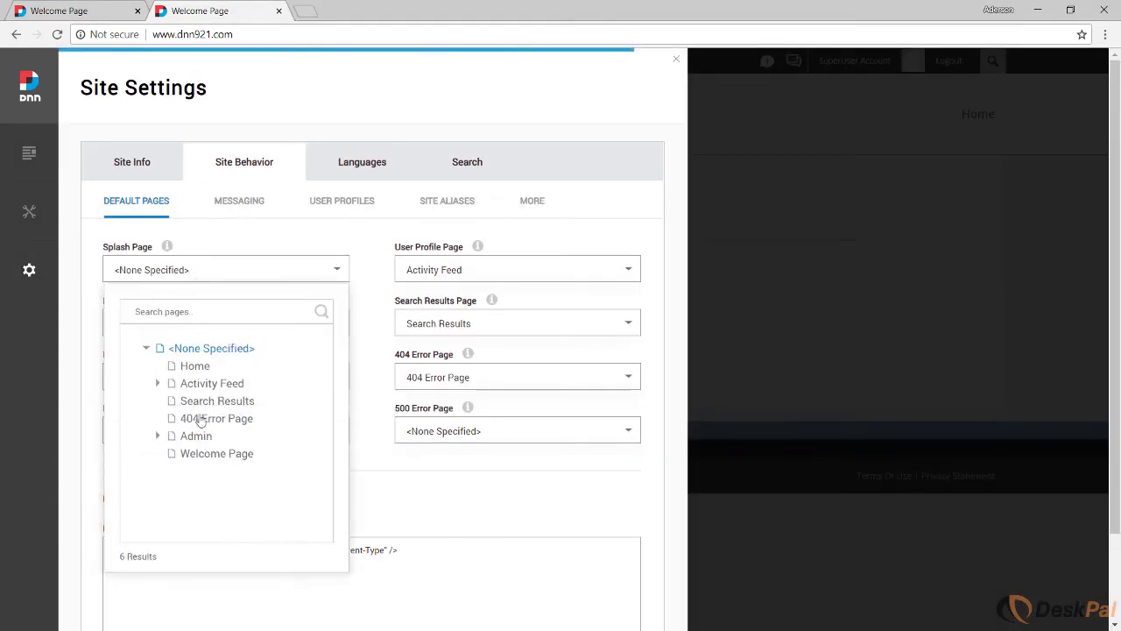
{"action": "left_click", "coordinate": [222, 454]}
{"action": "left_click", "coordinate": [218, 430]}
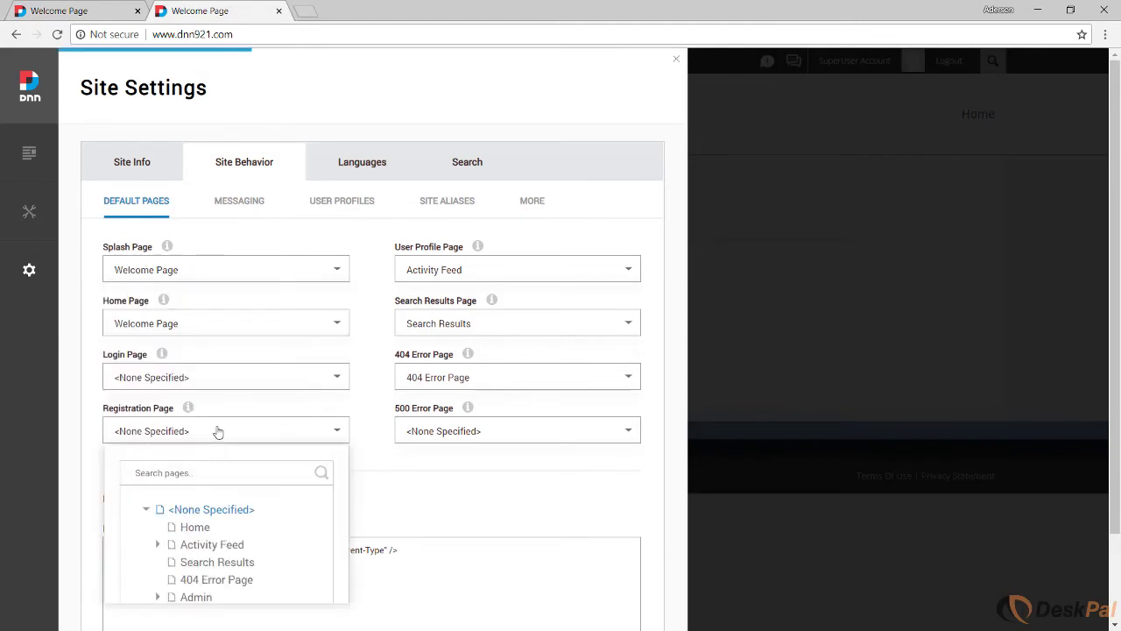
{"action": "left_click", "coordinate": [208, 375]}
{"action": "left_click", "coordinate": [201, 319]}
{"action": "left_click", "coordinate": [201, 319]}
{"action": "left_click", "coordinate": [200, 419]}
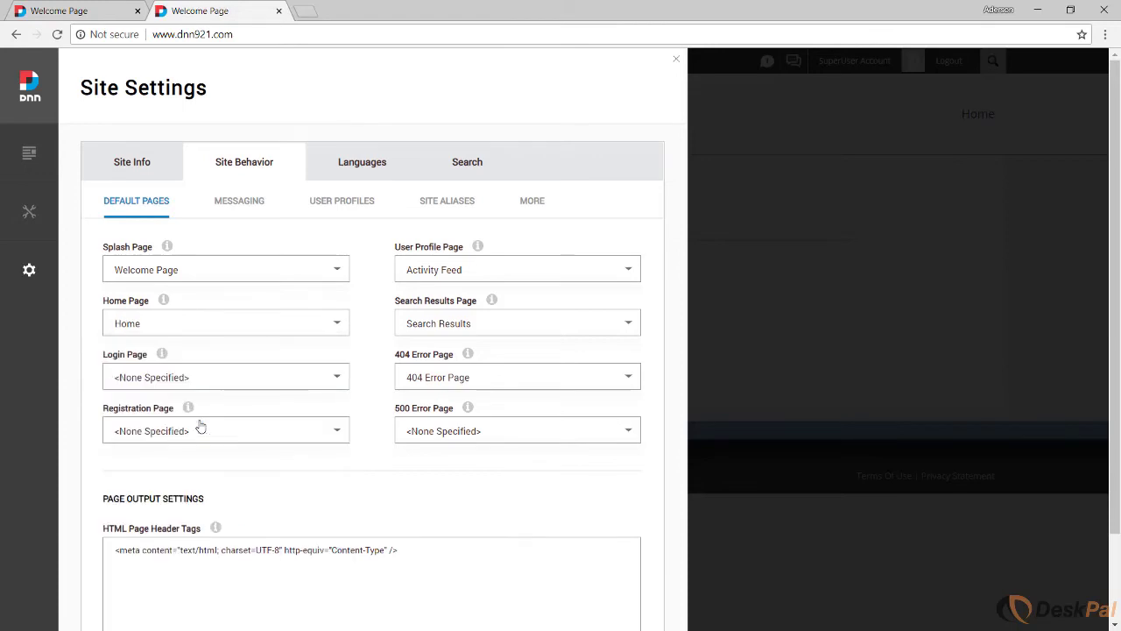
{"action": "scroll", "coordinate": [363, 505], "scroll_direction": "down", "scroll_amount": 1}
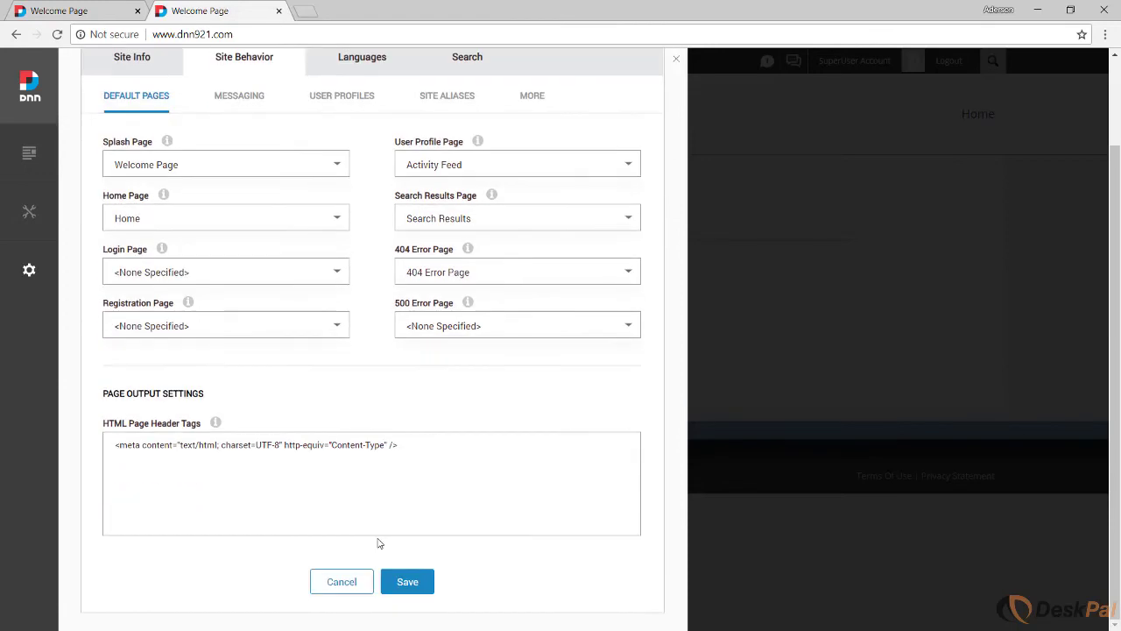
{"action": "left_click", "coordinate": [400, 581]}
- Show the Welcome Page's Advanced > S.E.O. settings in the Pages manager
{"action": "left_click", "coordinate": [807, 234]}
{"action": "mouse_move", "coordinate": [29, 152]}
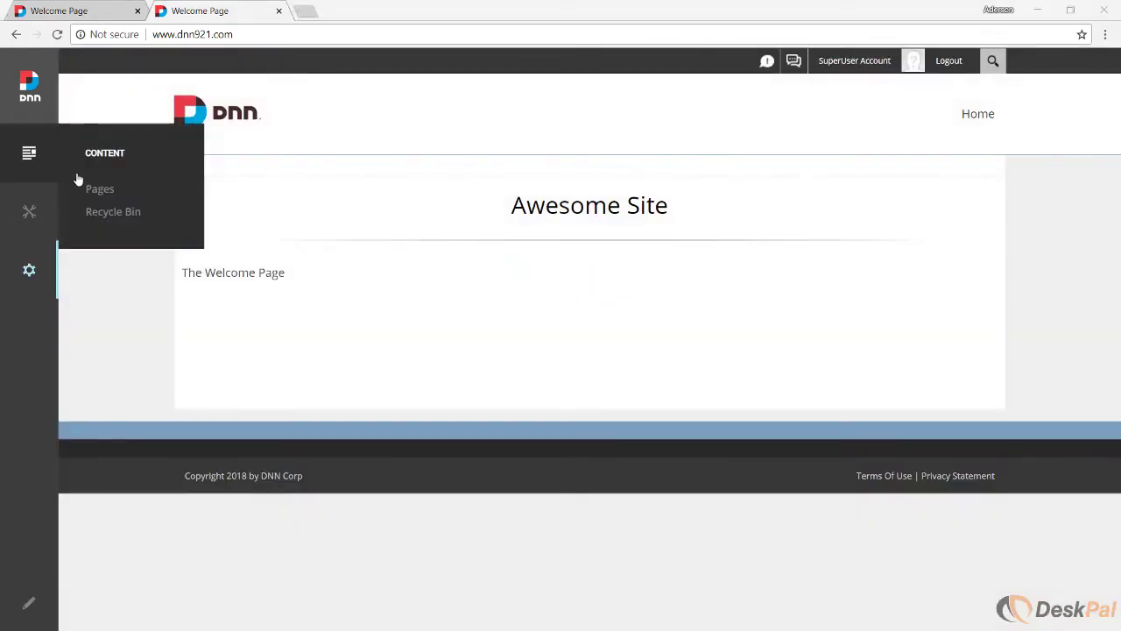
{"action": "left_click", "coordinate": [100, 189]}
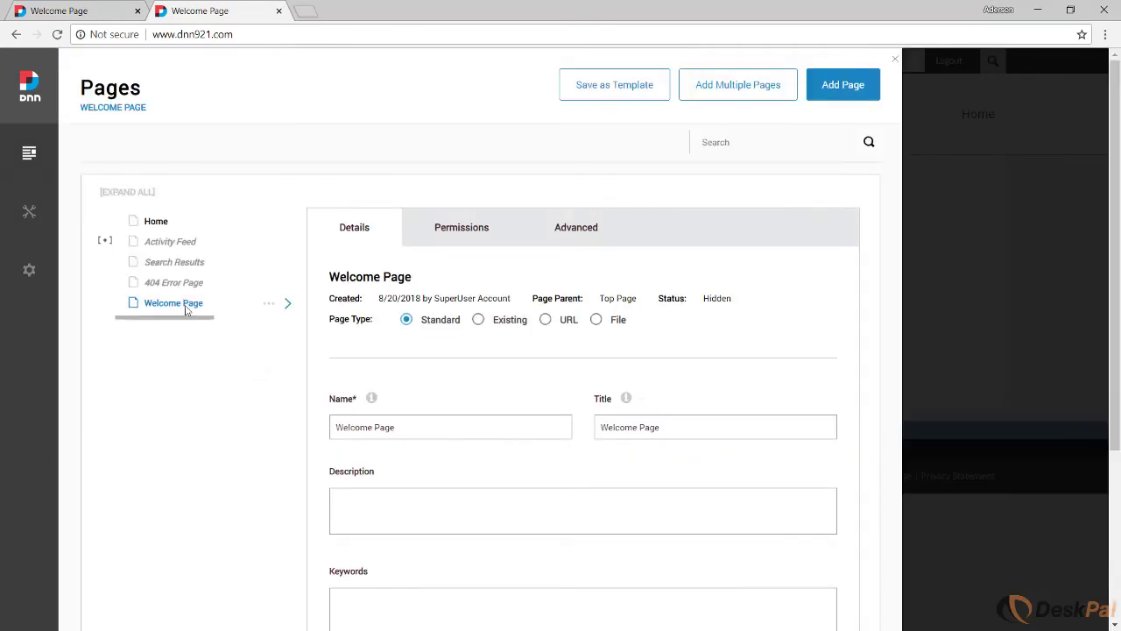
{"action": "scroll", "coordinate": [458, 438], "scroll_direction": "down", "scroll_amount": 3}
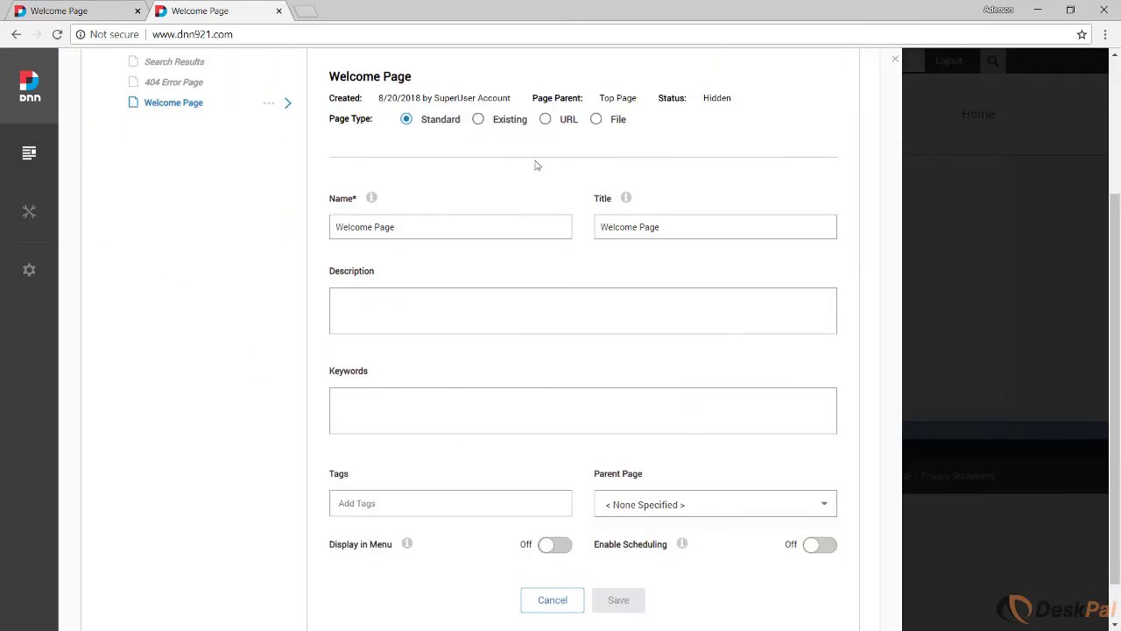
{"action": "scroll", "coordinate": [517, 171], "scroll_direction": "up", "scroll_amount": 1}
{"action": "left_click", "coordinate": [563, 120]}
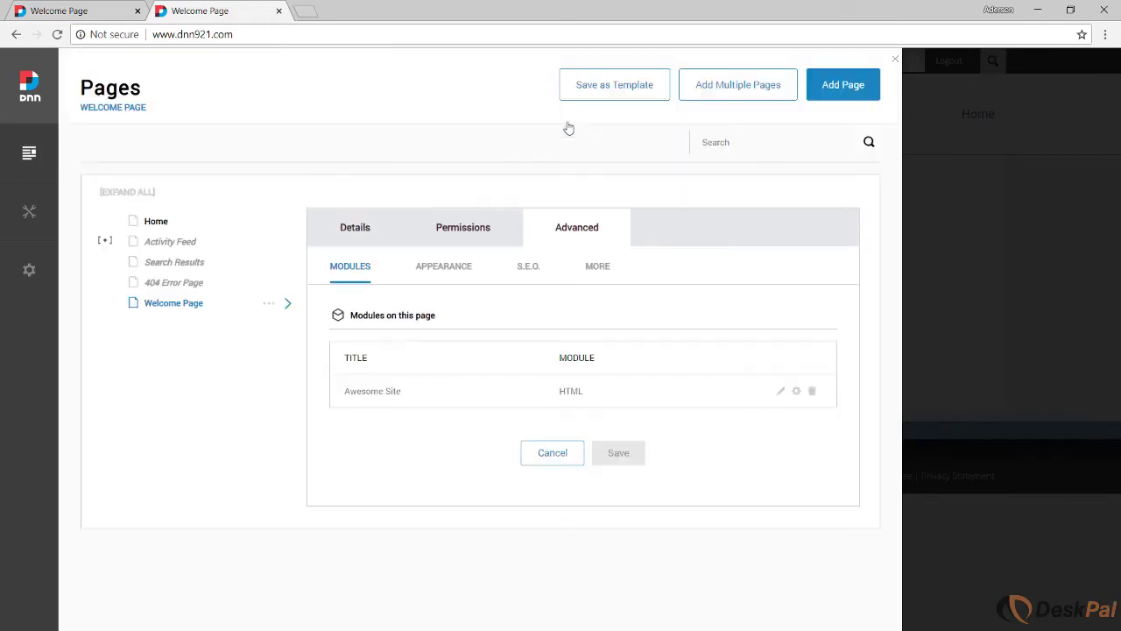
{"action": "left_click", "coordinate": [526, 268]}
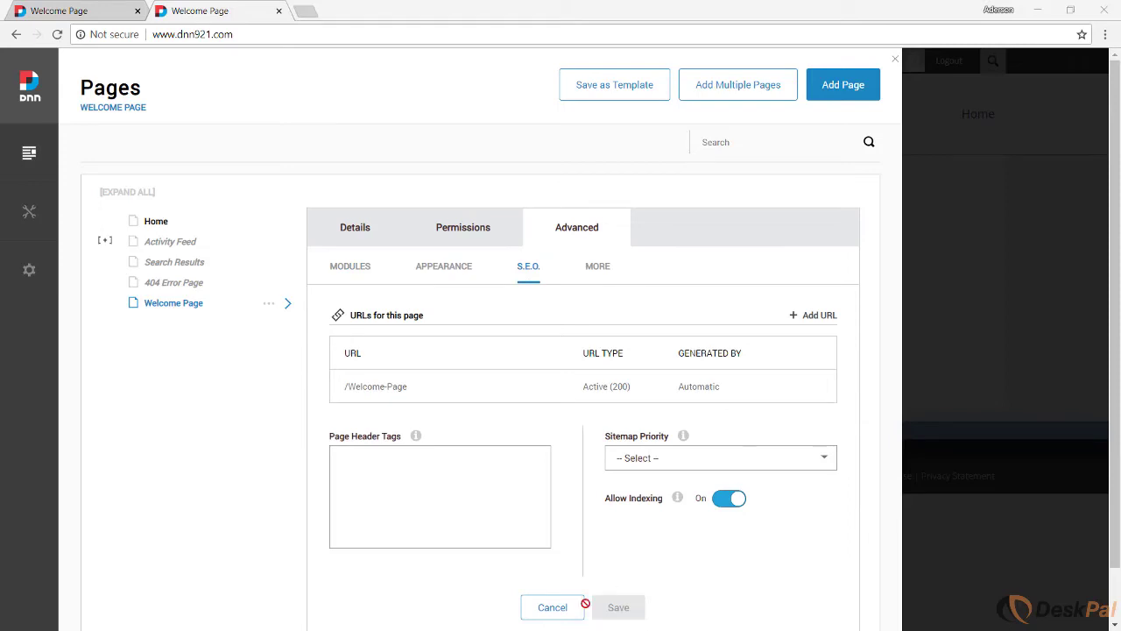
- Add <meta http-equiv="refresh" content="5; URL=/"> to Welcome Page's Page Header Tags and save
{"action": "left_click", "coordinate": [468, 503]}
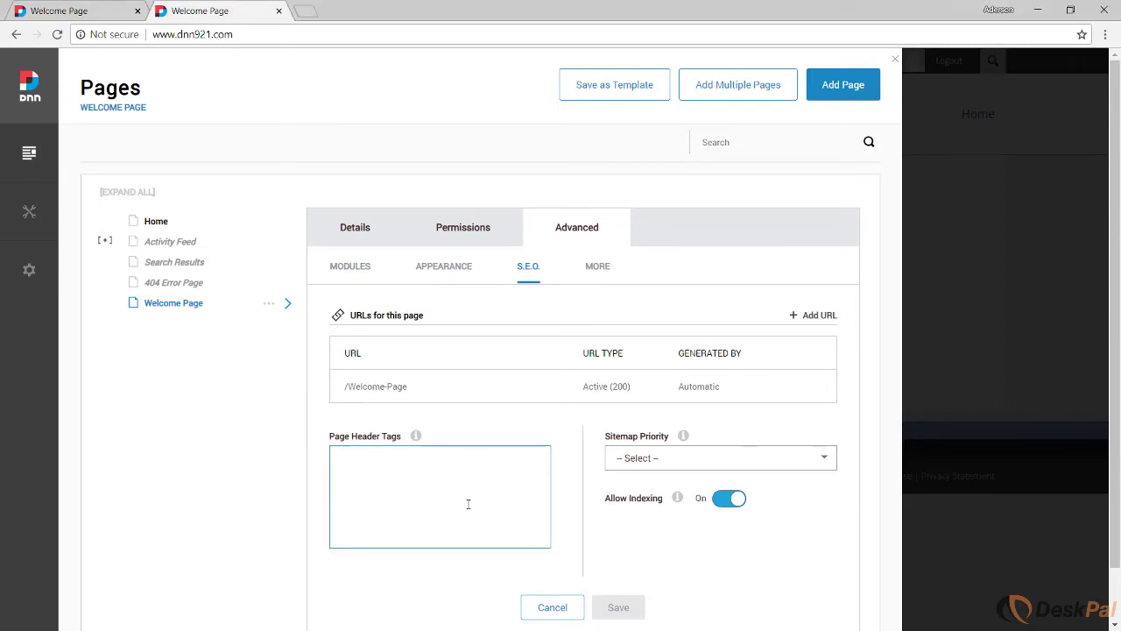
{"action": "type", "text": "<meta http-equiv=\"refresh\" content=\"5; URL=/\">"}
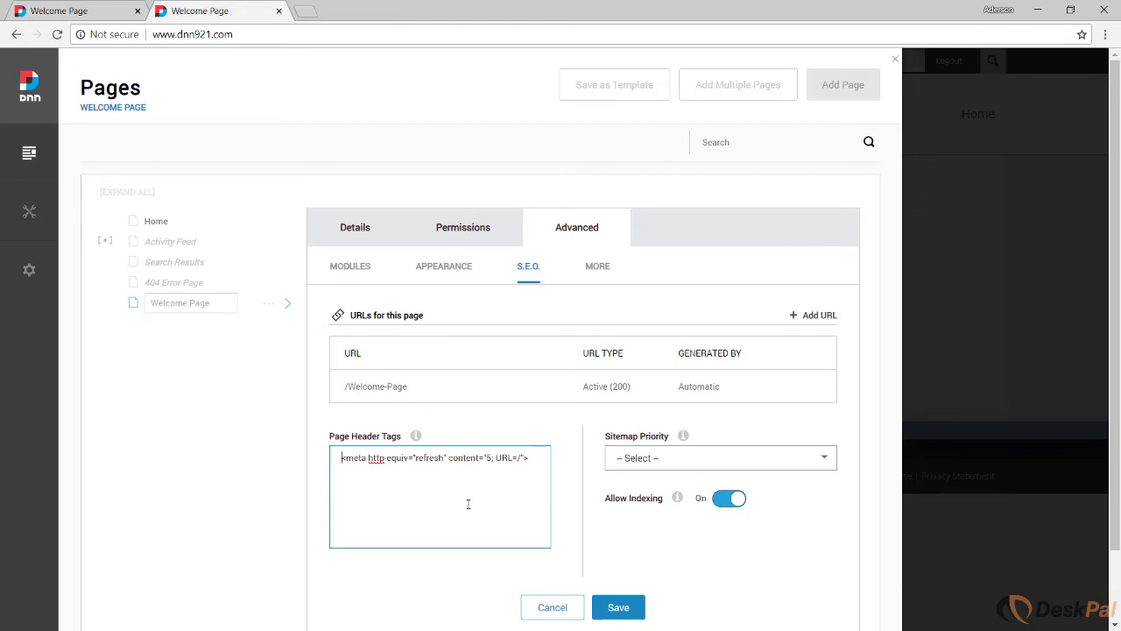
{"action": "key", "text": "ctrl+a"}
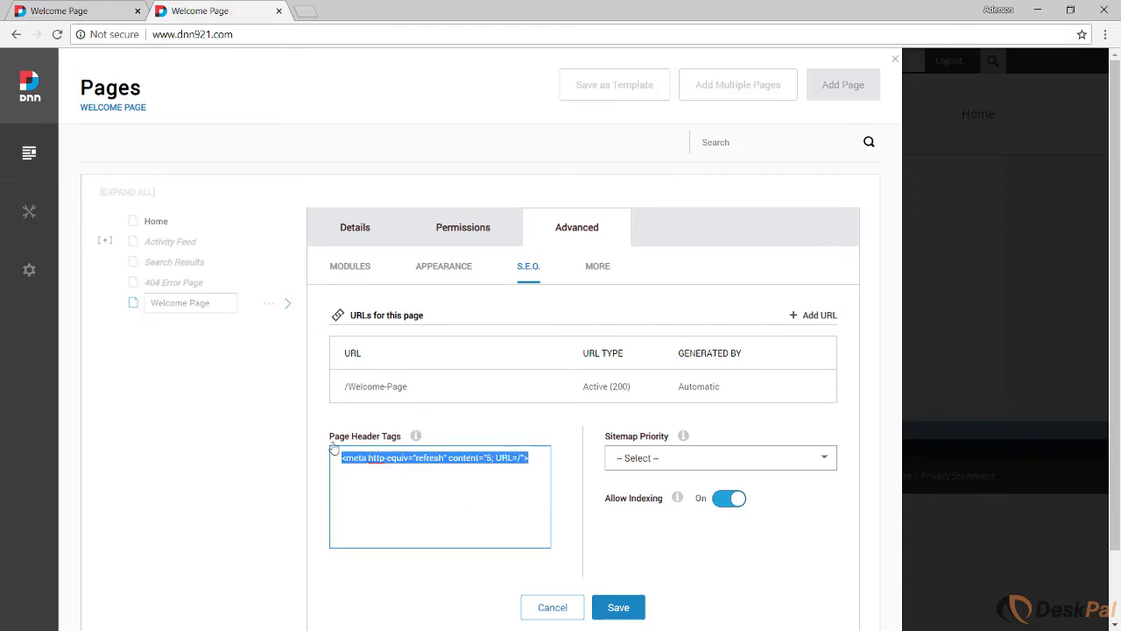
{"action": "left_click", "coordinate": [460, 457]}
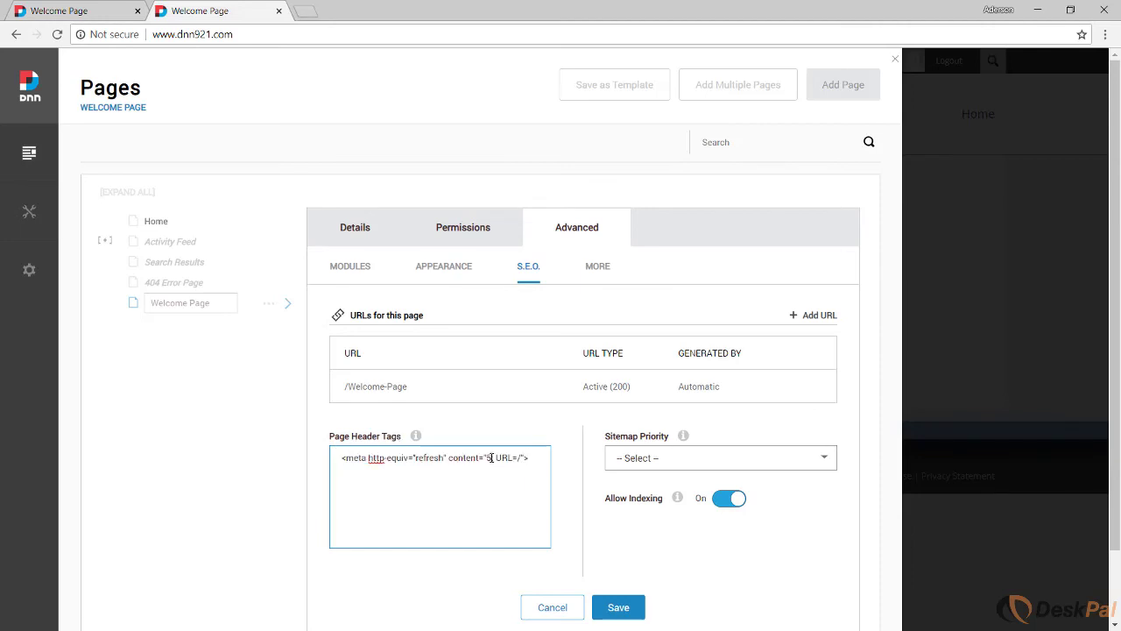
{"action": "double_click", "coordinate": [490, 457]}
{"action": "left_click", "coordinate": [543, 487]}
{"action": "key", "text": "shift+Left"}
{"action": "left_click", "coordinate": [618, 607]}
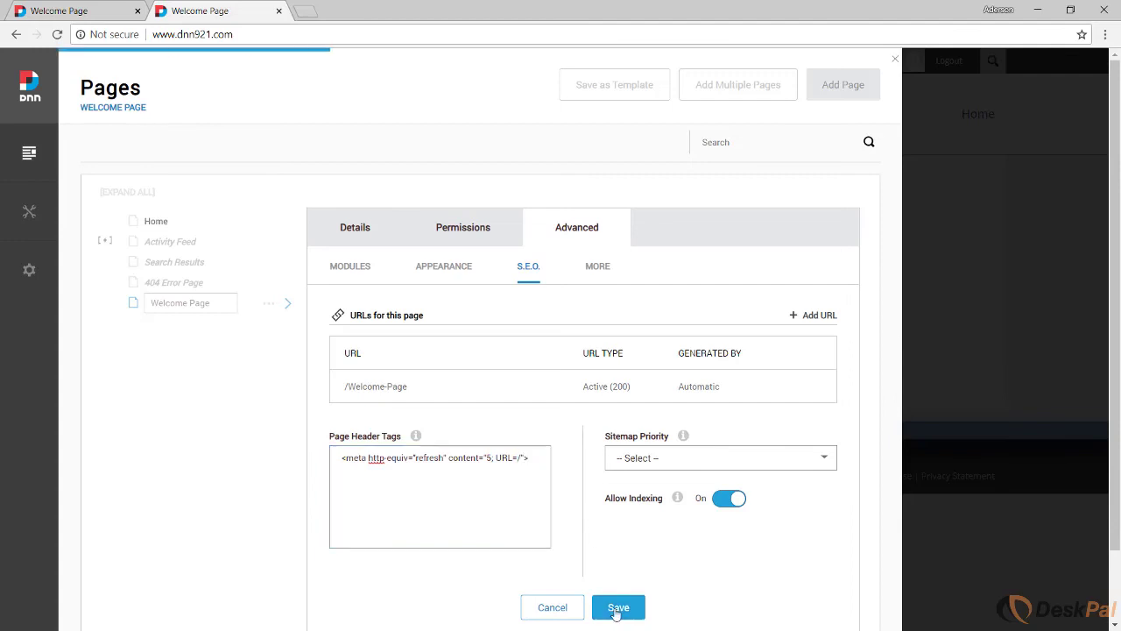
{"action": "left_click", "coordinate": [268, 36]}
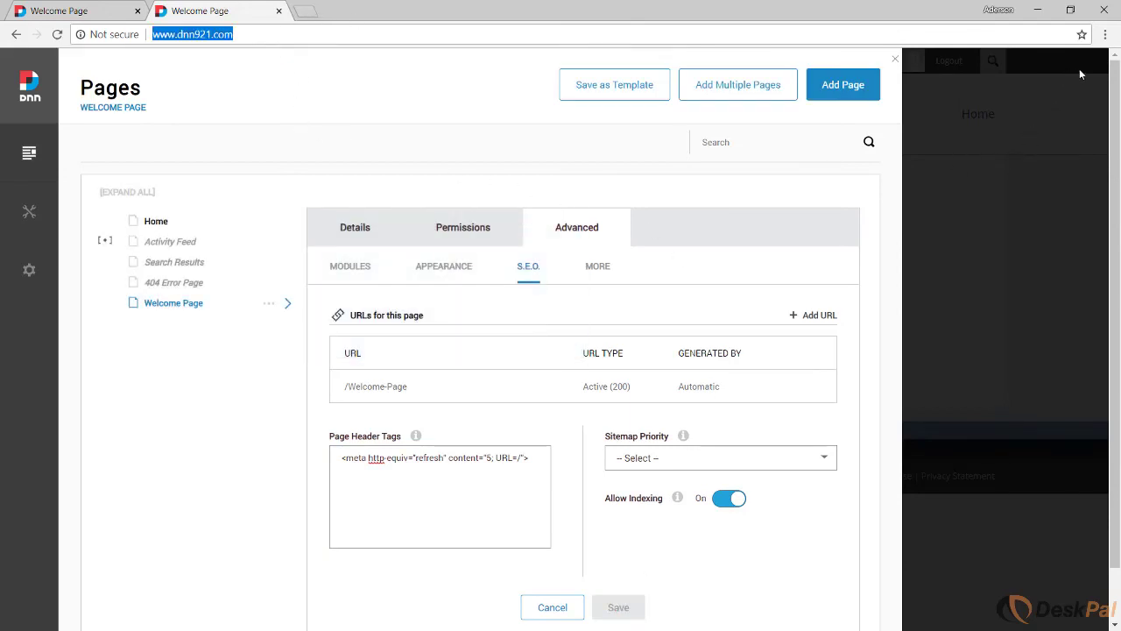
{"action": "left_click", "coordinate": [1105, 34]}
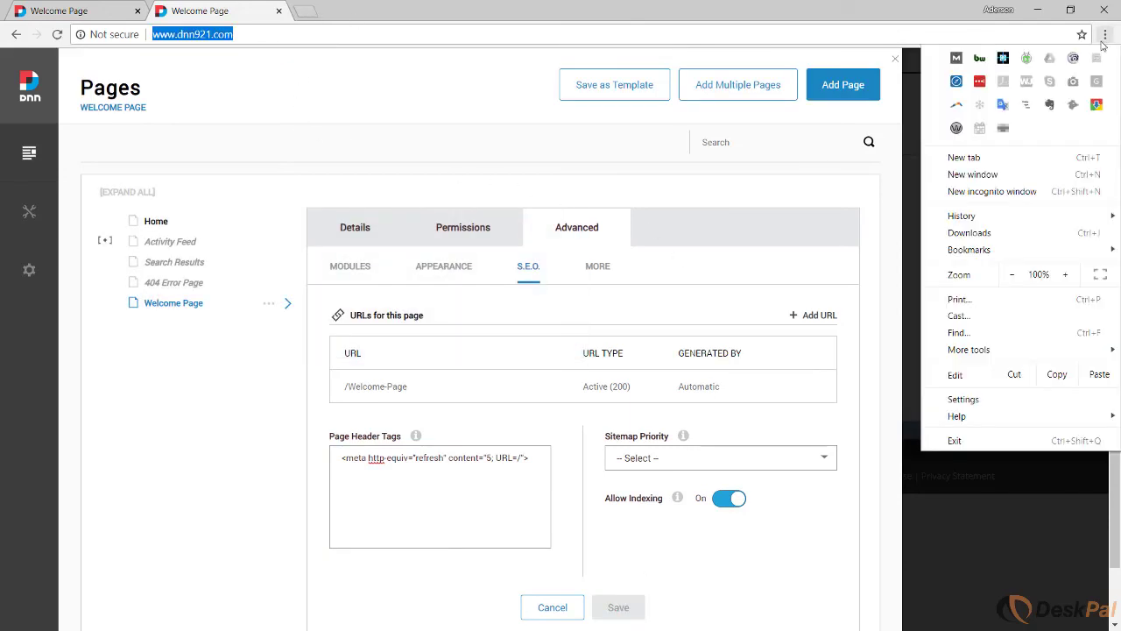
{"action": "left_click", "coordinate": [1033, 192]}
{"action": "type", "text": "www.dnn921.com/"}
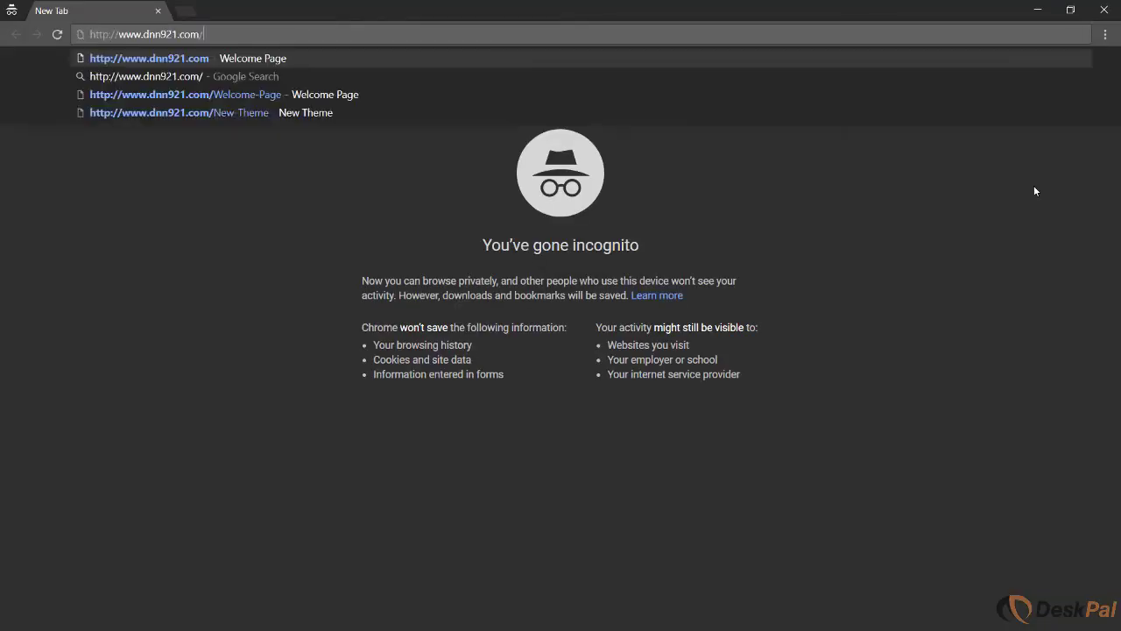
{"action": "key", "text": "Return"}
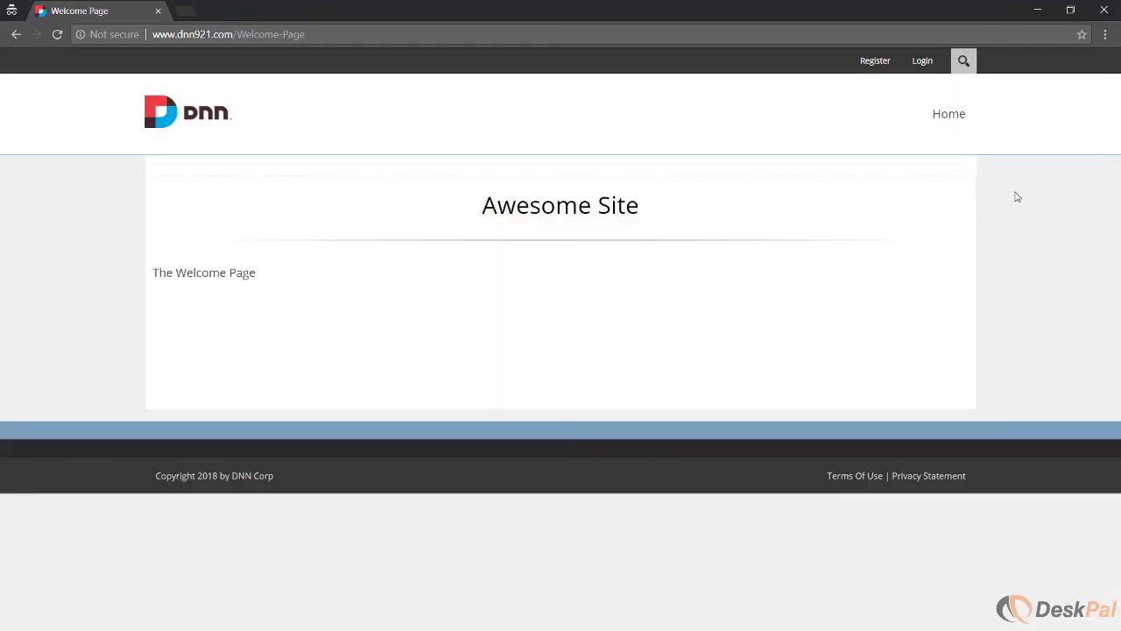